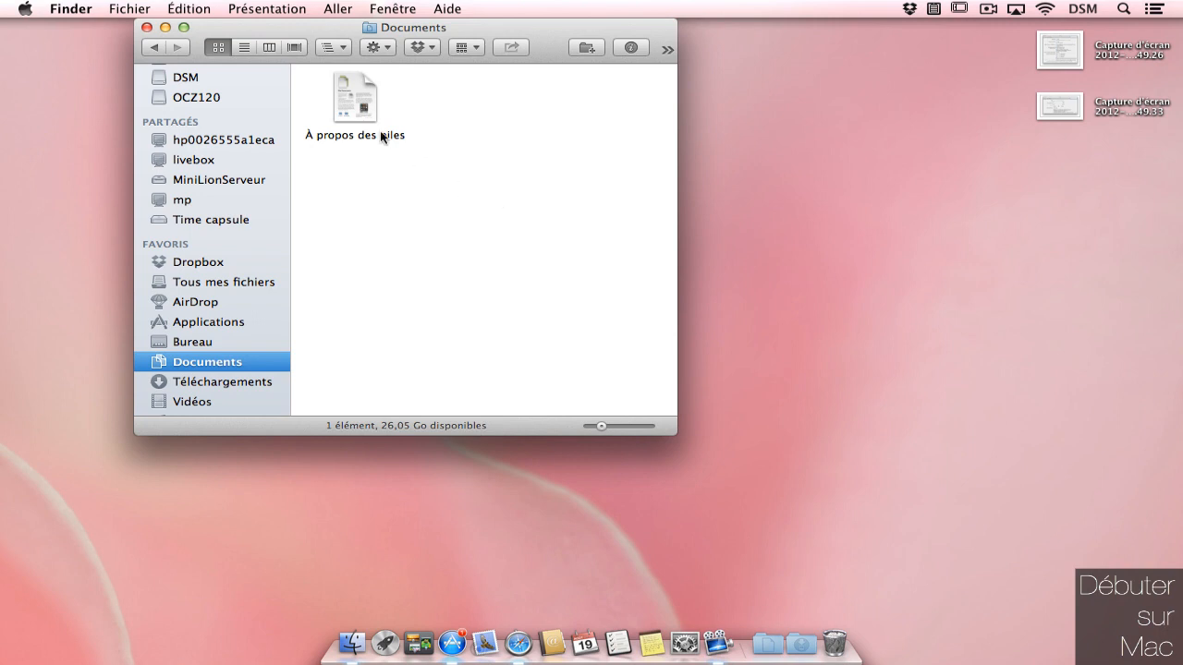
Preview the "À propos des piles" document with Quick Look, check its sharing options, and close the preview.
click(361, 109)
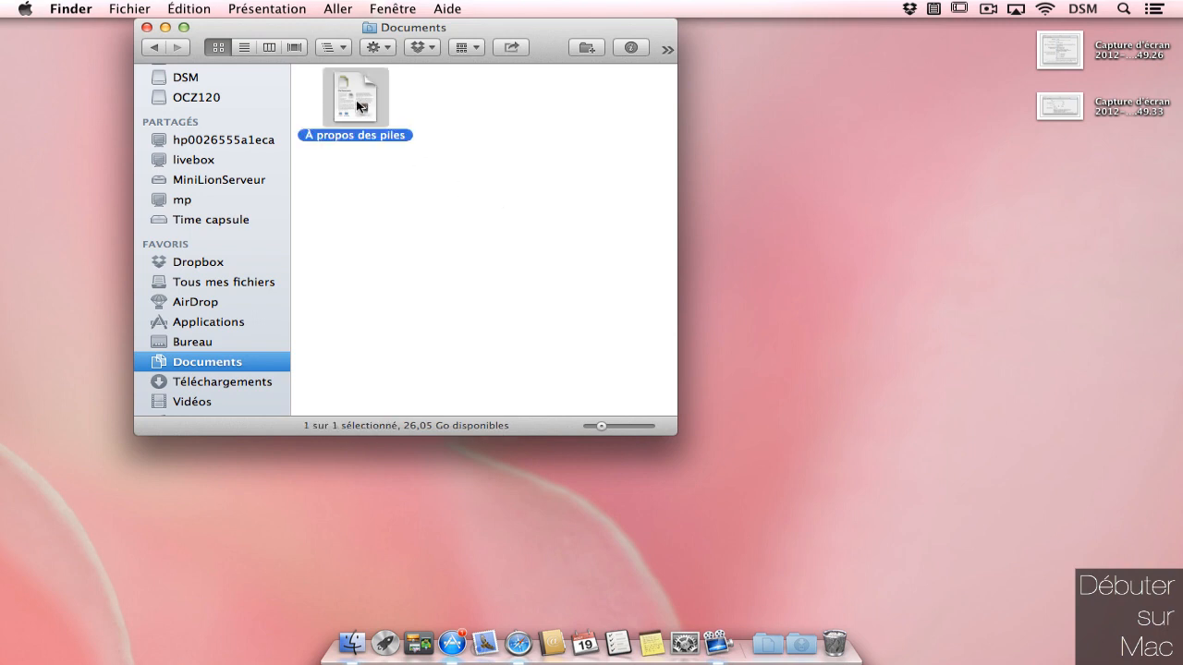
click(525, 47)
click(525, 46)
key(space)
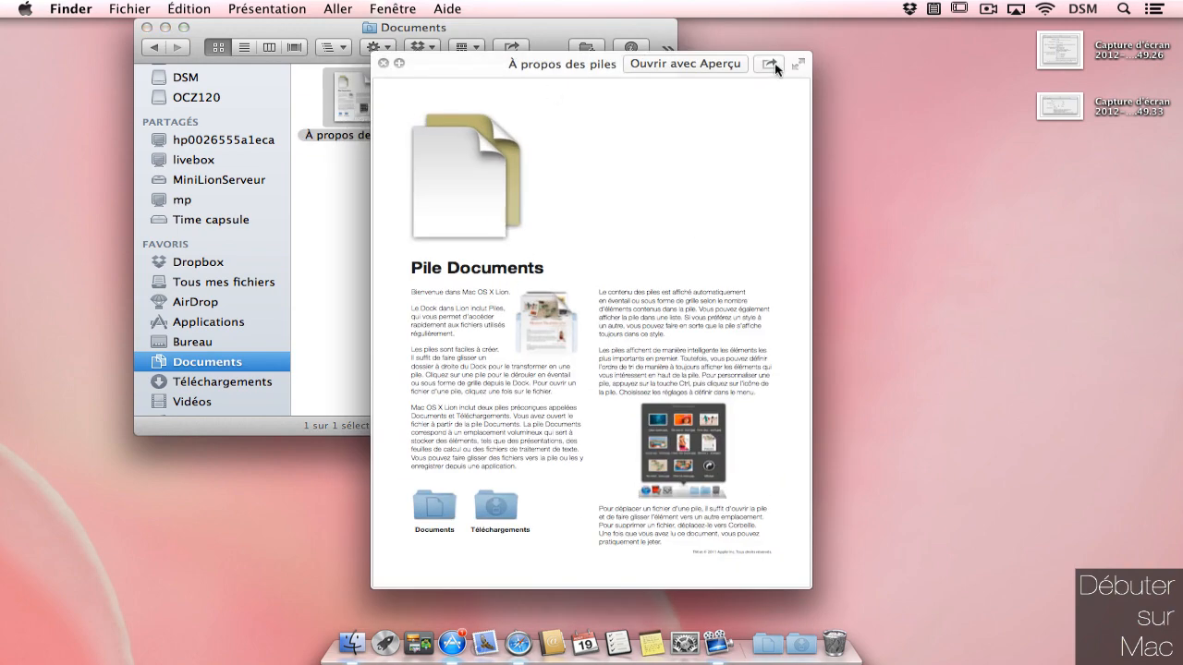
click(769, 64)
click(770, 64)
click(382, 62)
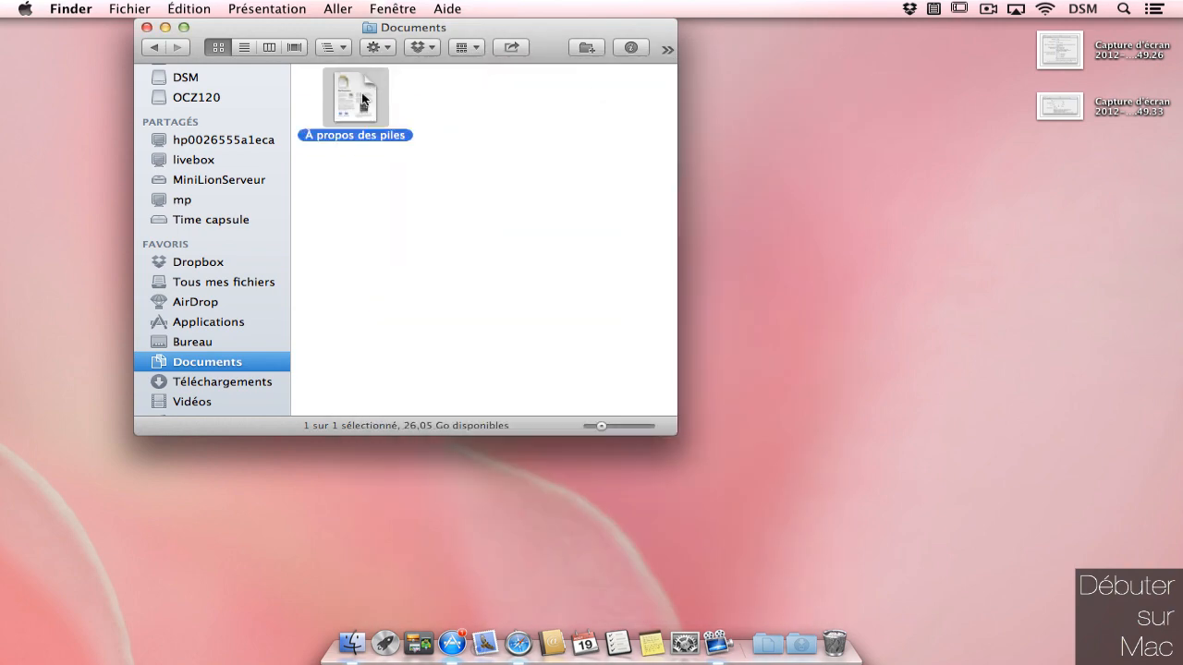
Examine the Partager options offered for the "À propos des piles" document.
right_click(363, 98)
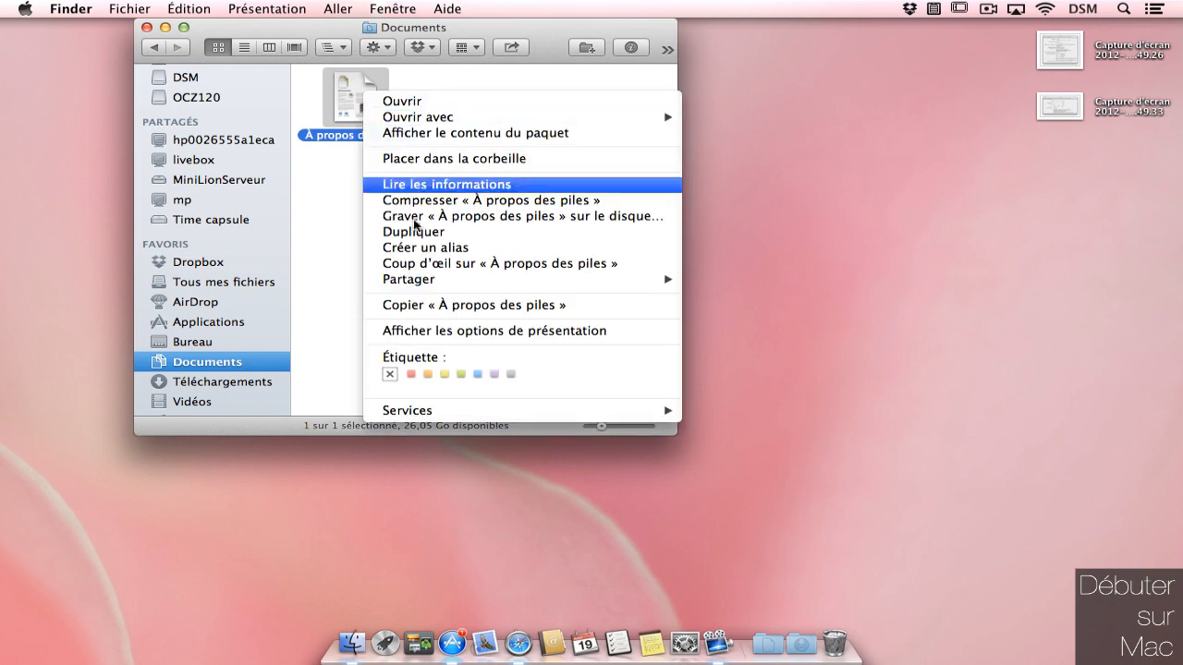
mouse_move(433, 285)
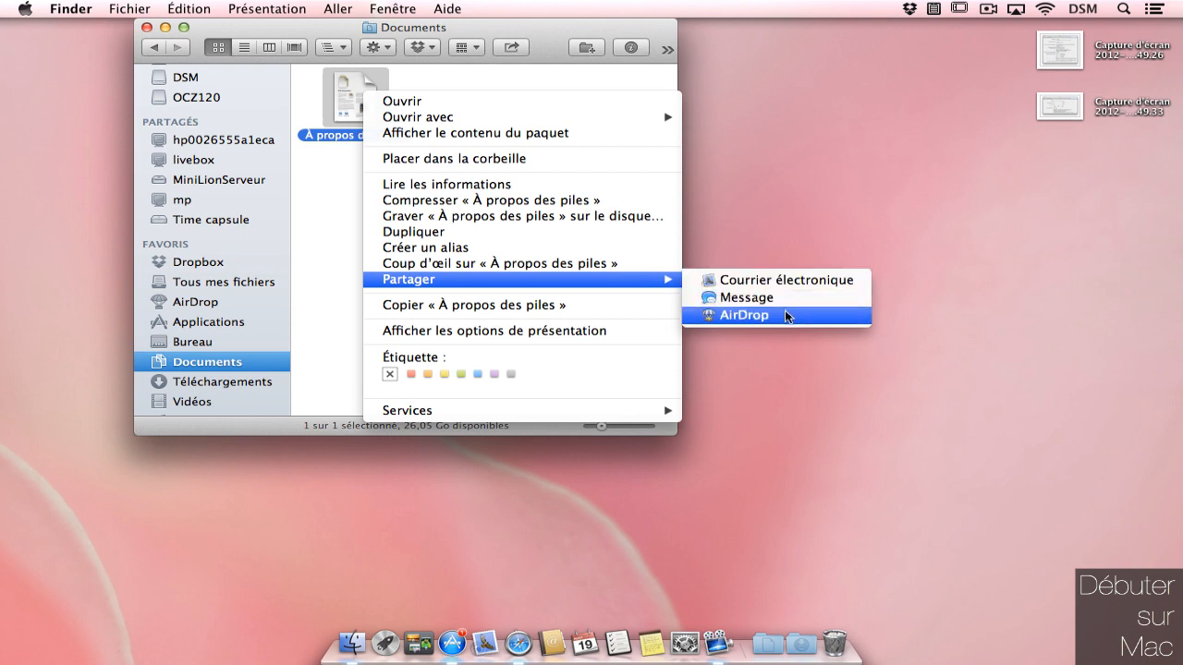
click(786, 214)
Examine the Partager options offered for the 10.49.26 screenshot on the desktop.
click(1058, 54)
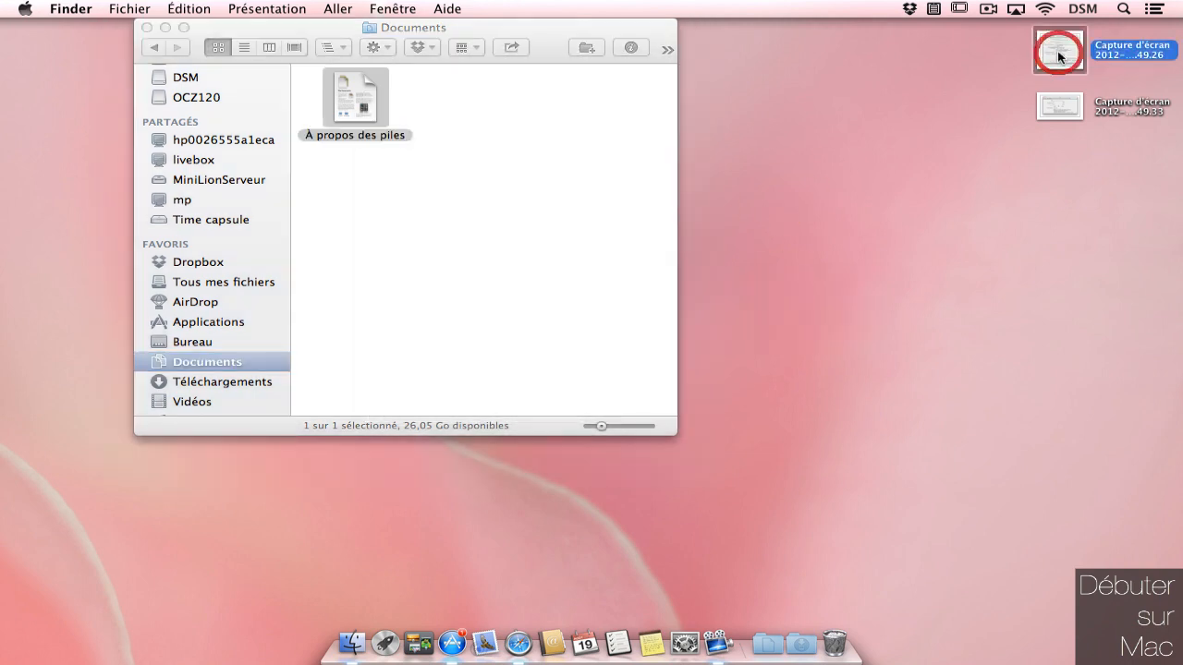
right_click(1059, 57)
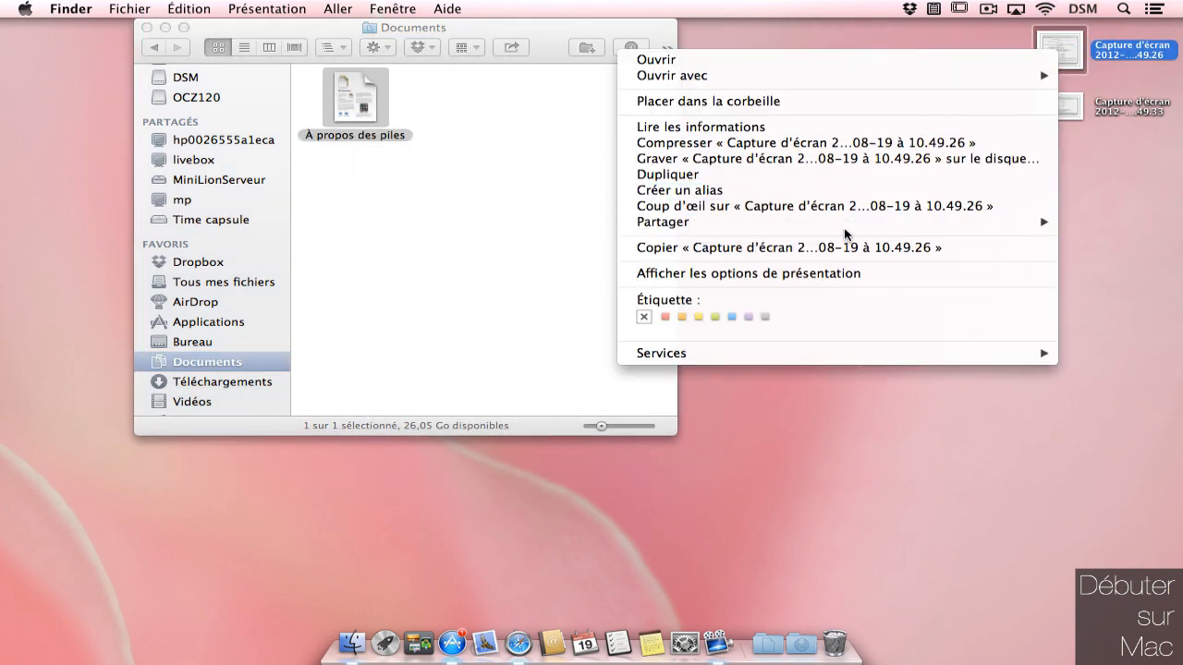
mouse_move(846, 228)
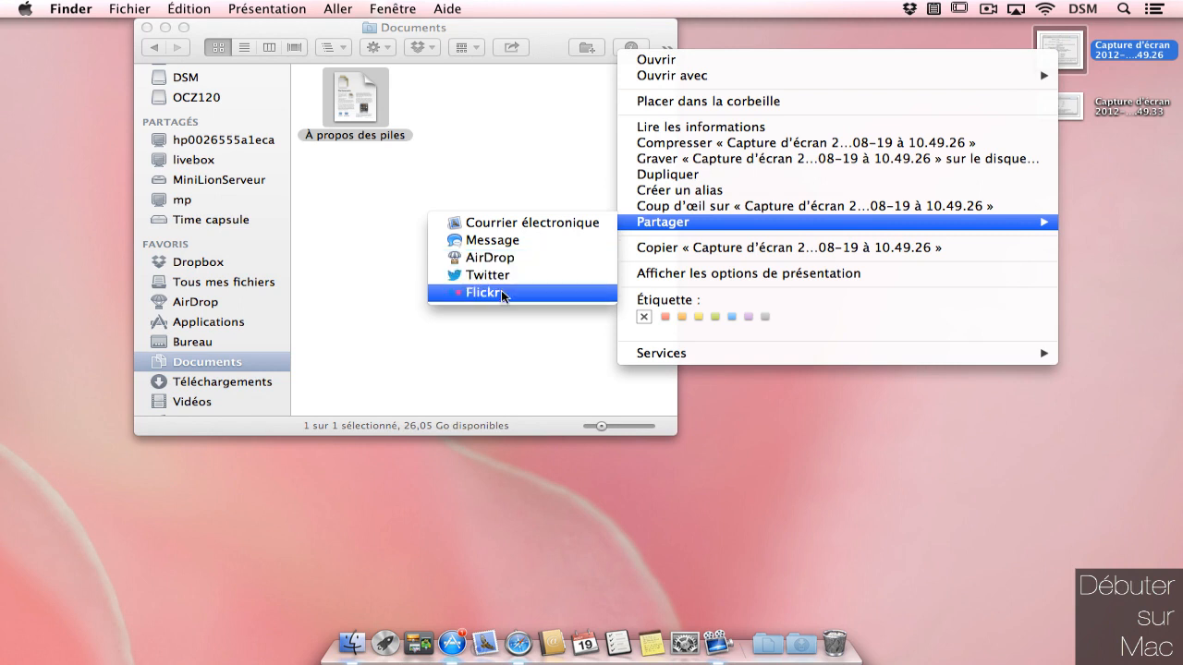
click(499, 358)
Try to share the "À propos des piles" document through AirDrop, and cancel.
click(349, 99)
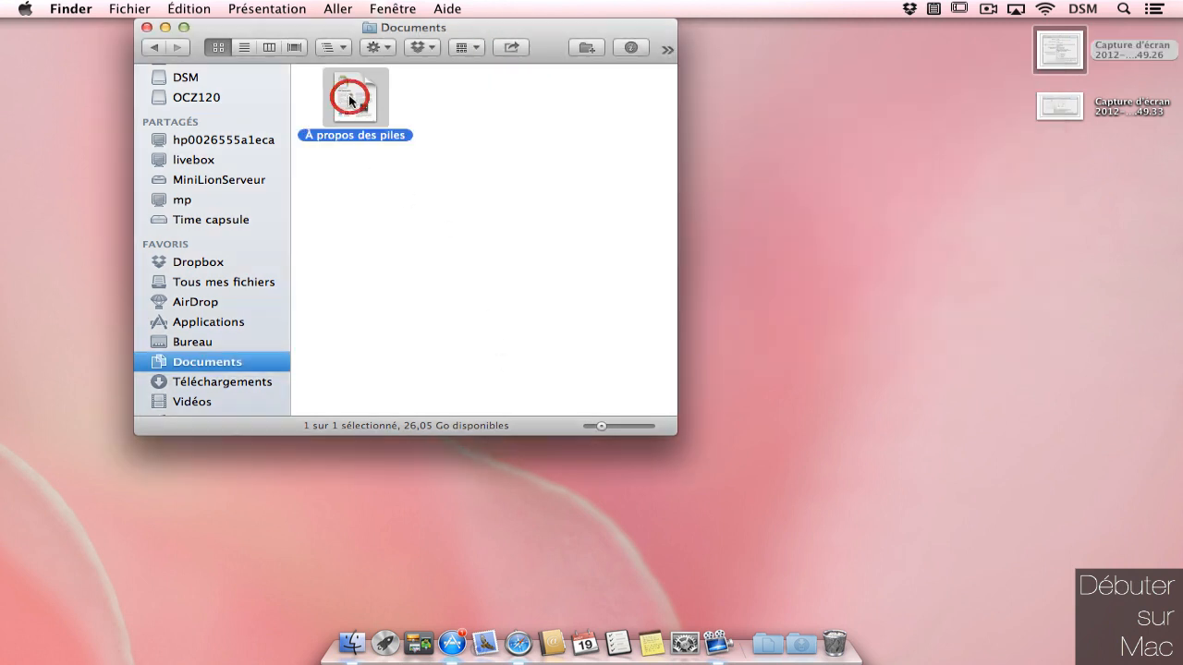
click(513, 48)
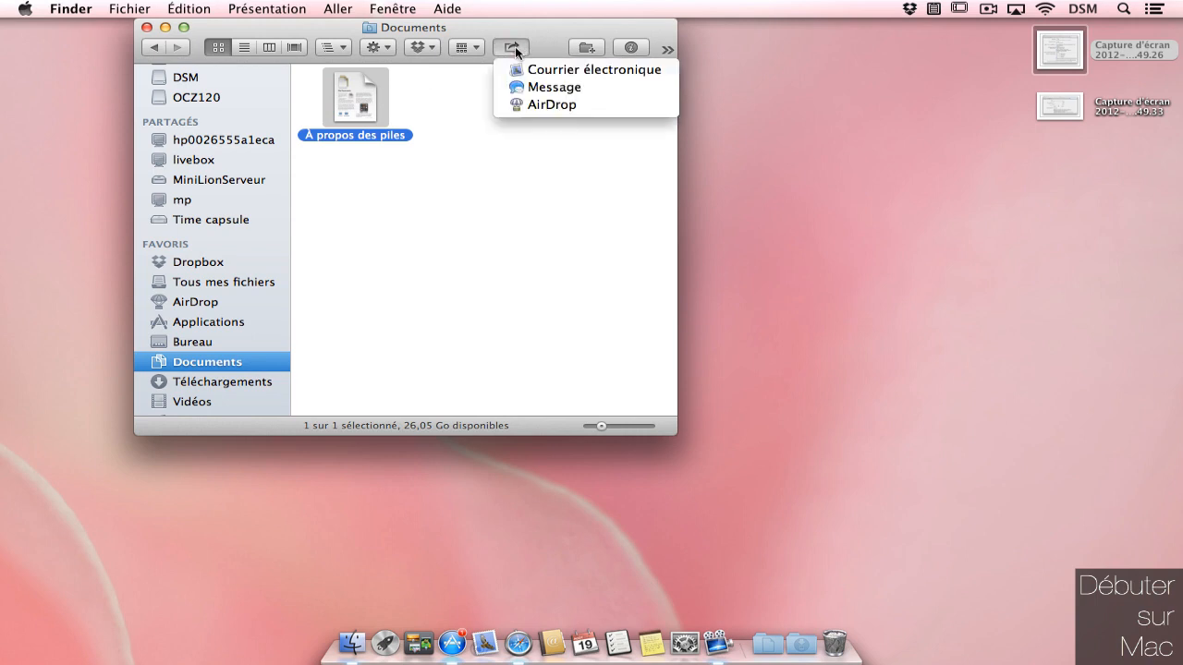
click(551, 104)
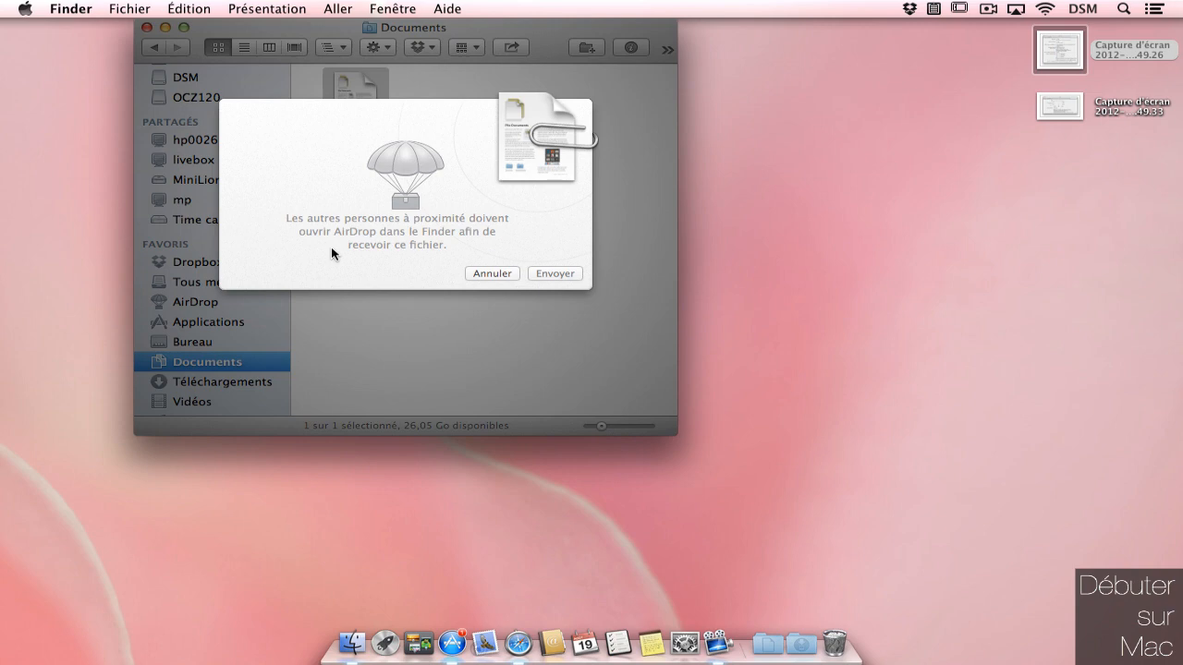
click(492, 273)
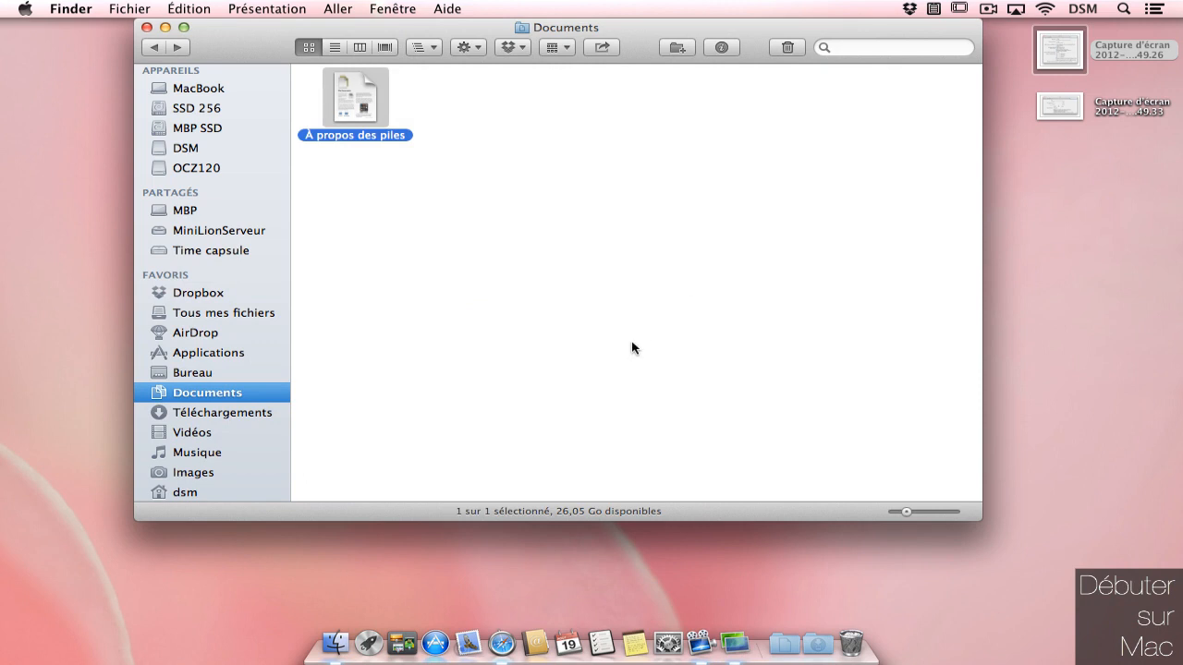
Send the "À propos des piles" document to the MBP computer through AirDrop.
click(633, 344)
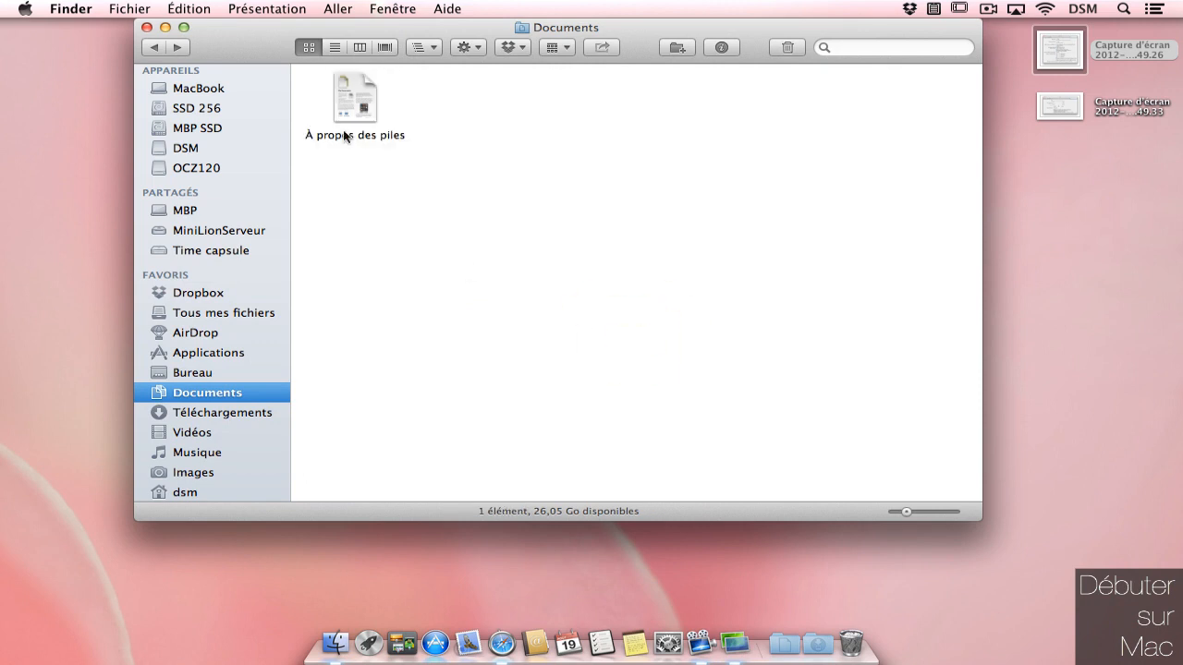
click(366, 99)
right_click(368, 102)
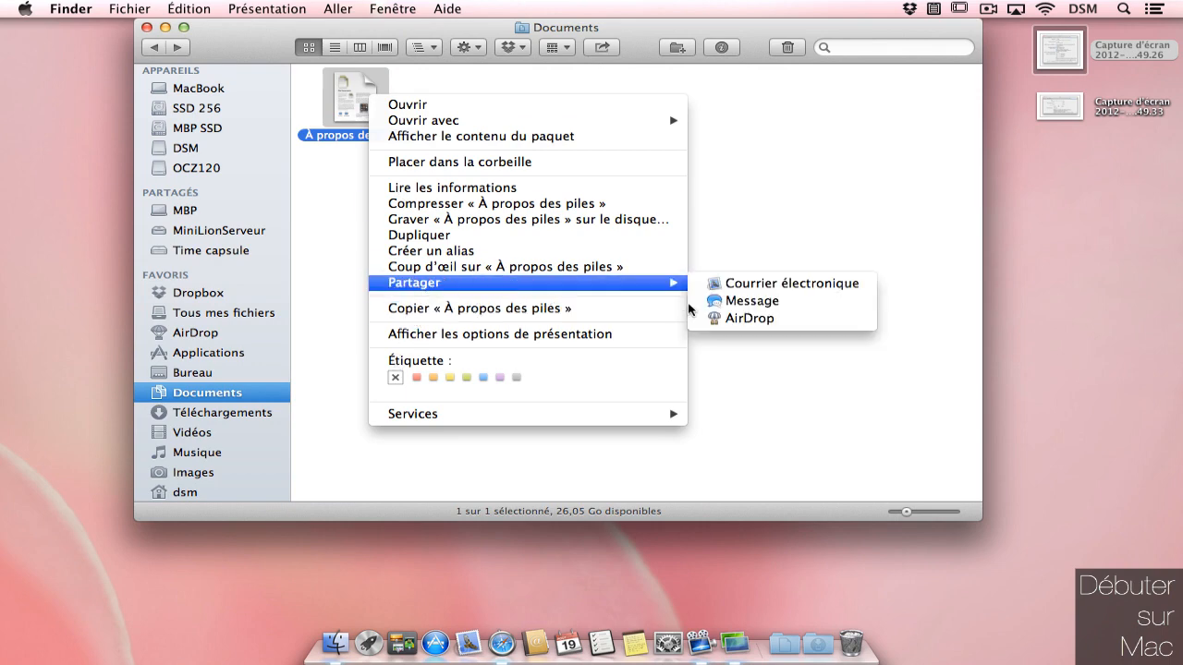
click(727, 317)
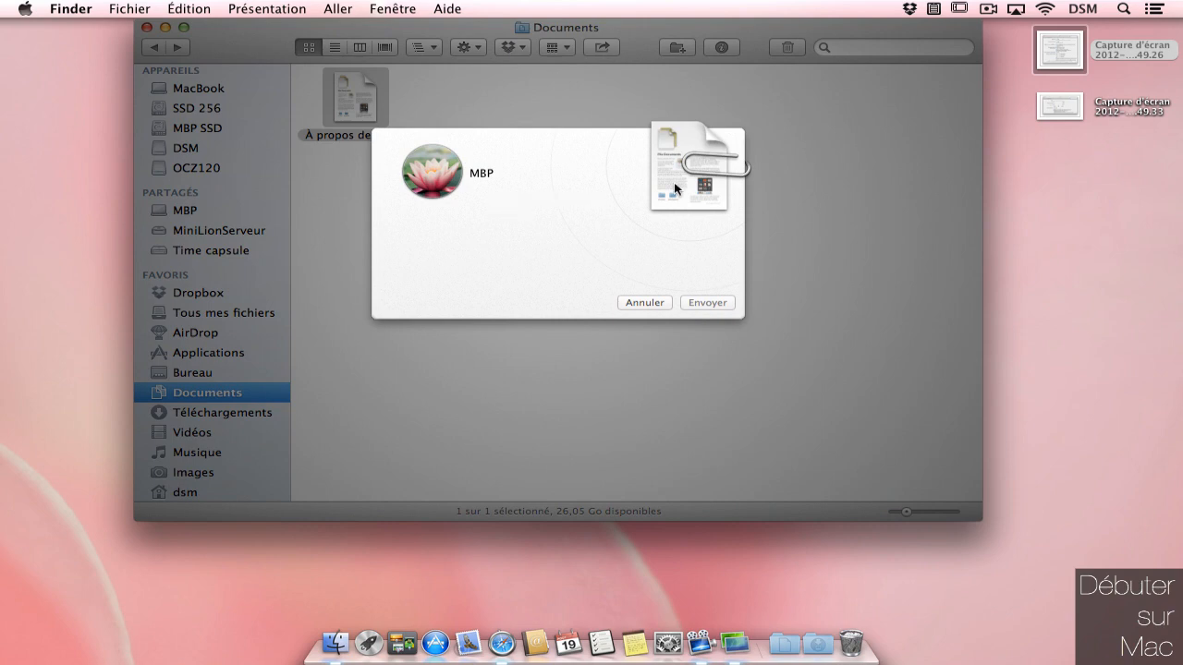
click(430, 174)
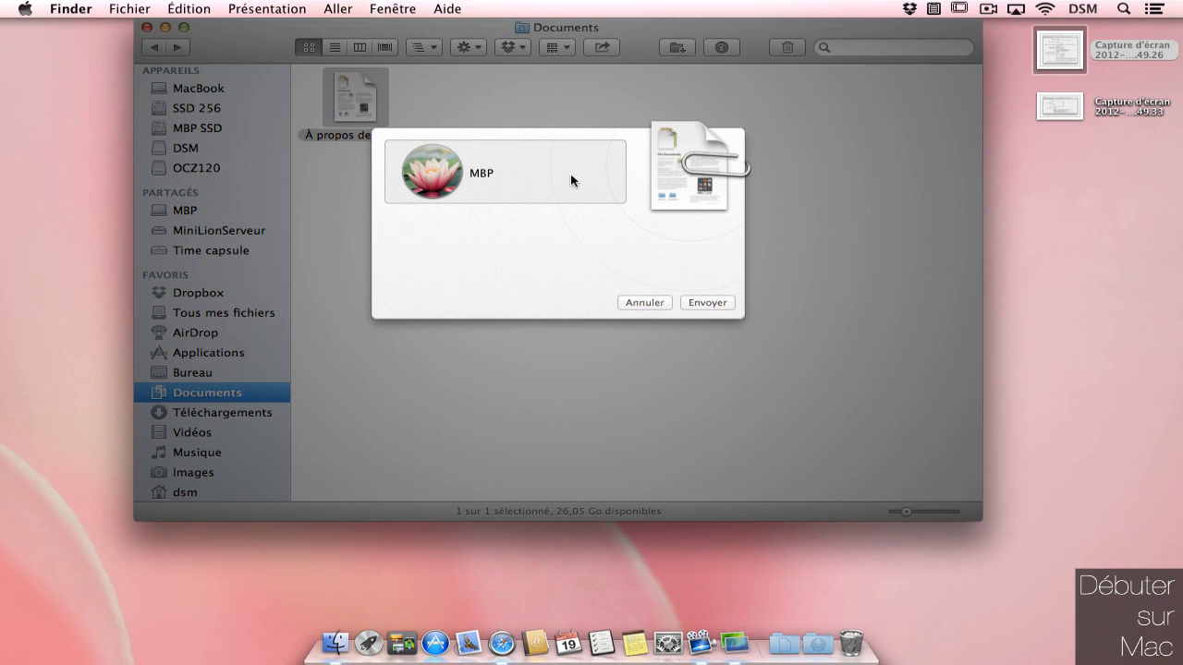
click(711, 306)
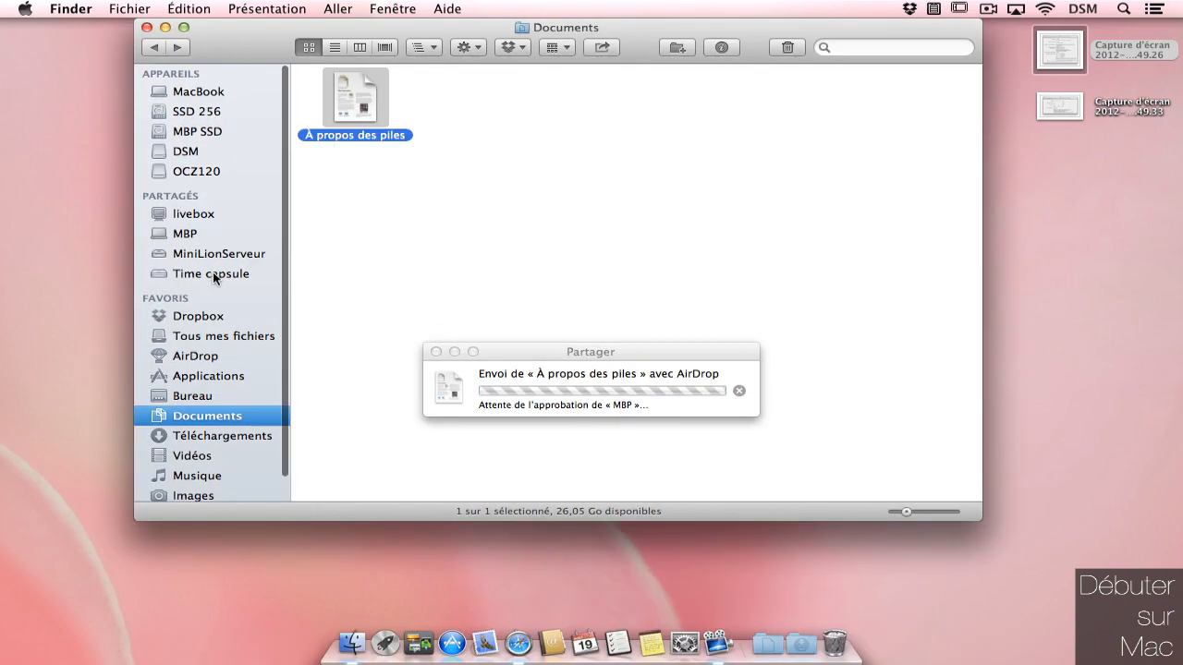
Open a screen-sharing session on the MBP computer and accept the incoming AirDrop file by saving it.
click(208, 231)
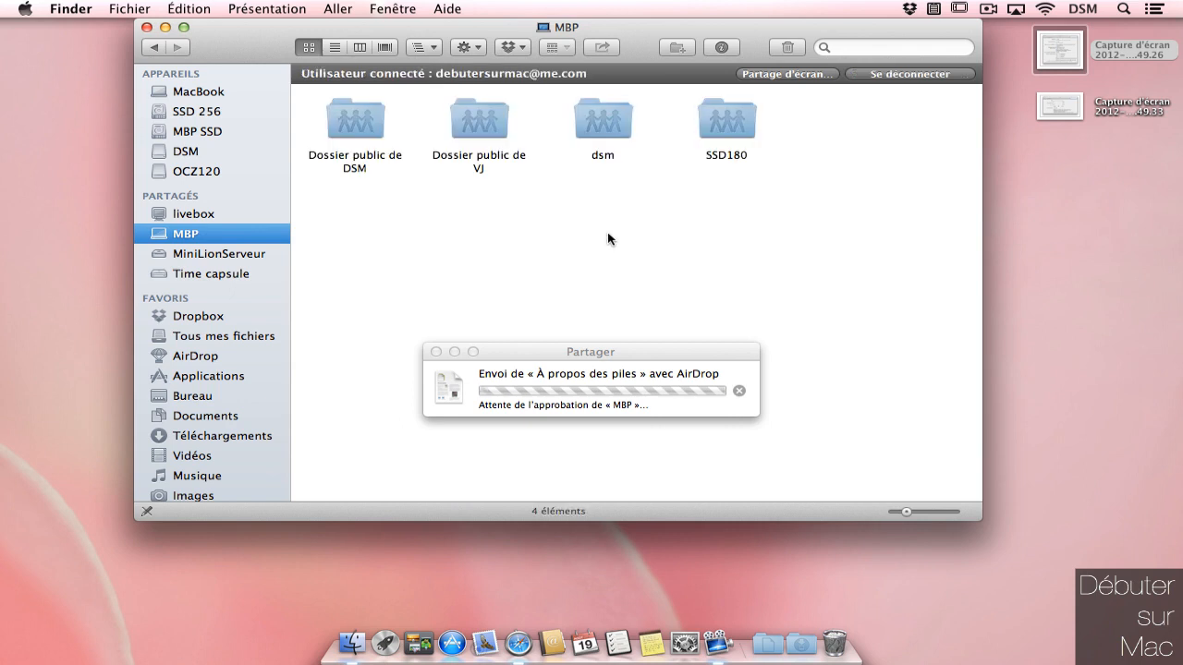
click(786, 73)
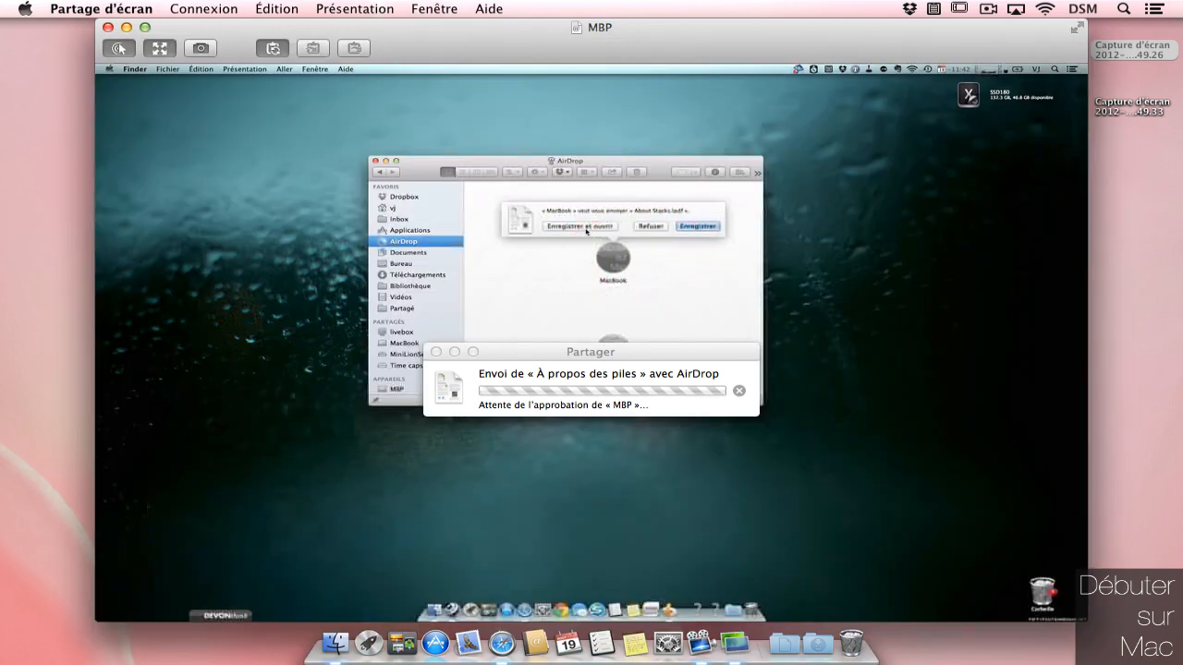
click(700, 227)
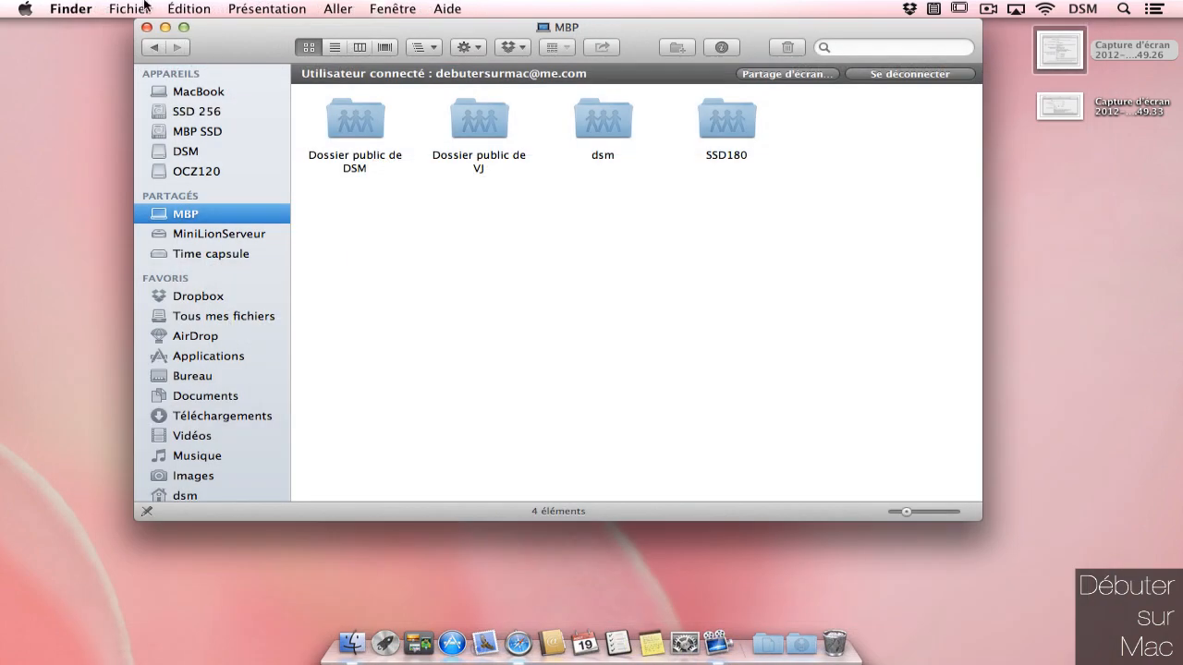
Try to share the "À propos des piles" document from the Documents folder through Message, and cancel.
click(207, 396)
click(368, 109)
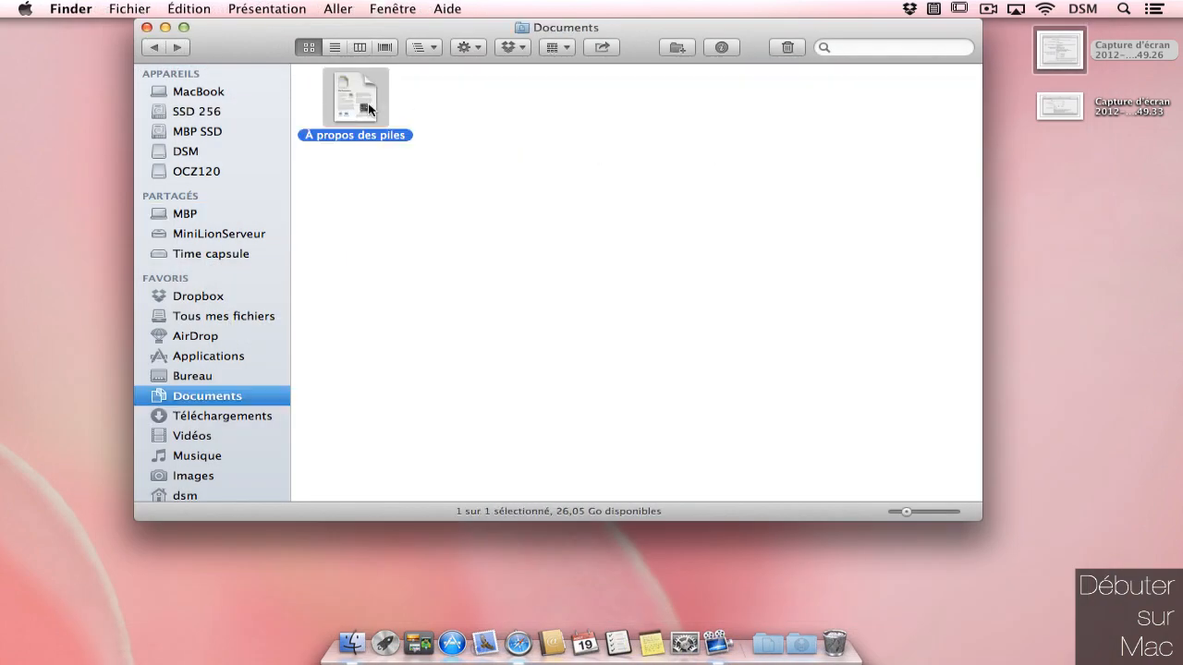
click(603, 47)
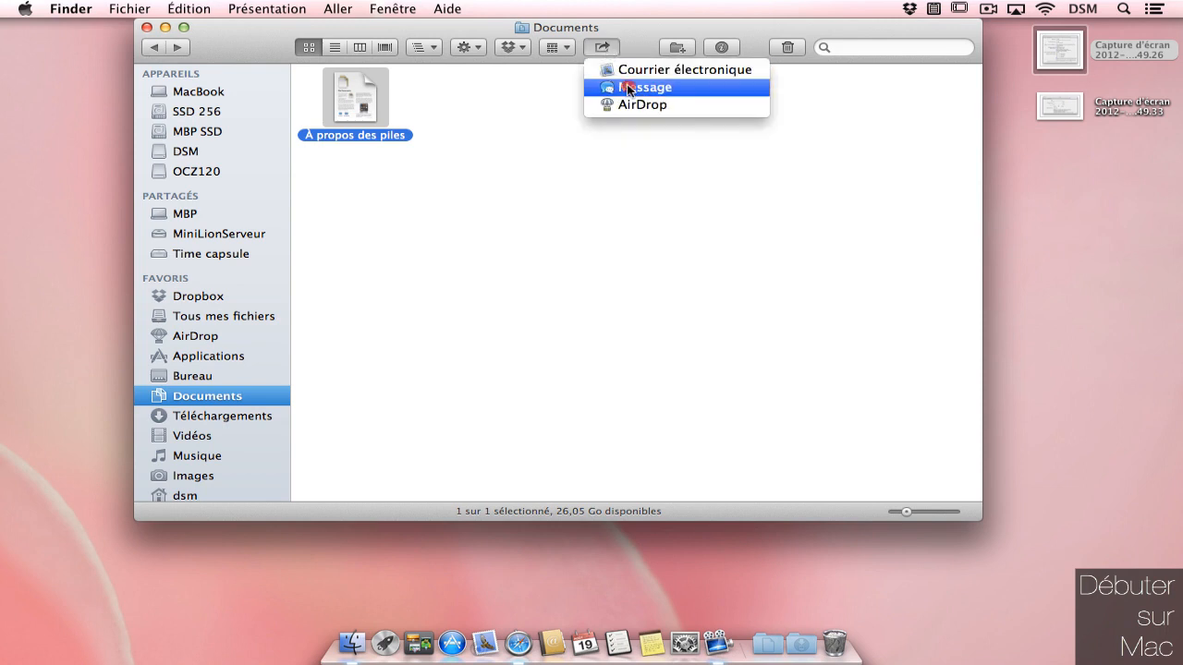
click(626, 88)
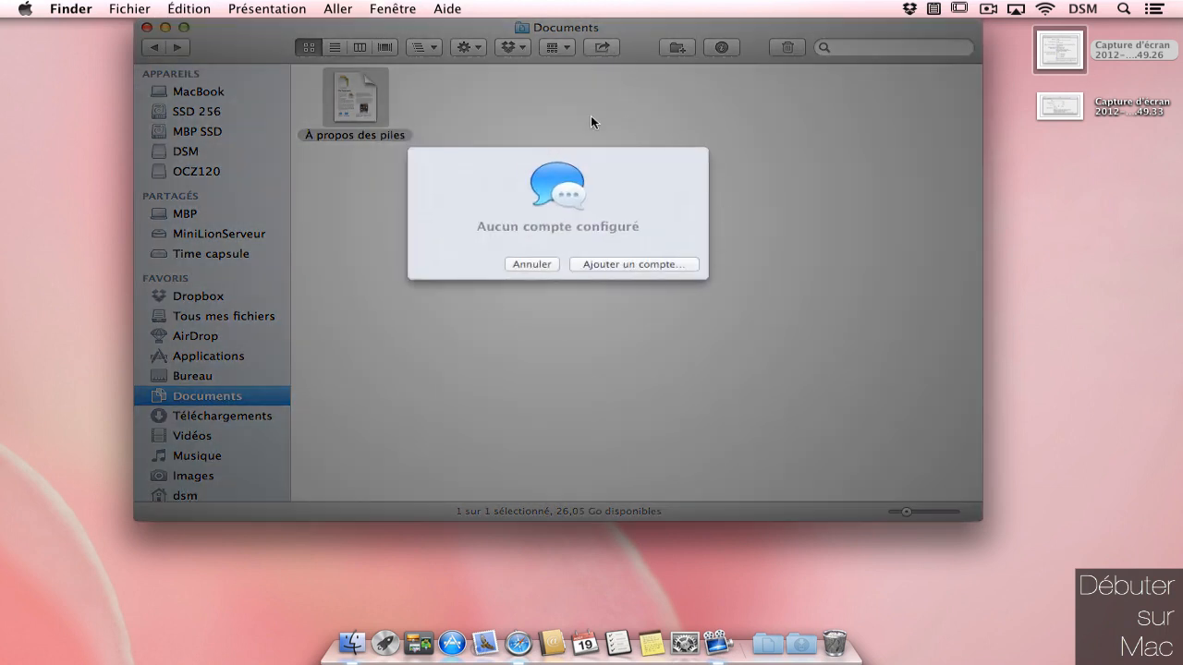
click(534, 264)
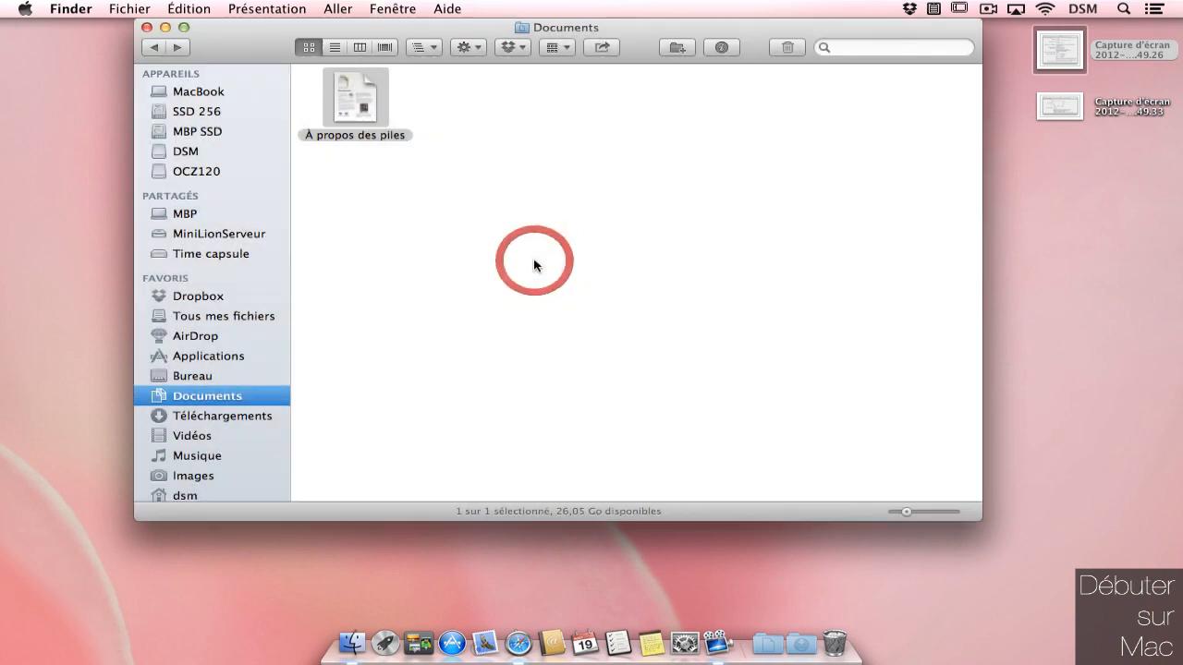
Try to share the "À propos des piles" document by Courrier électronique, and quit Mail.
click(595, 46)
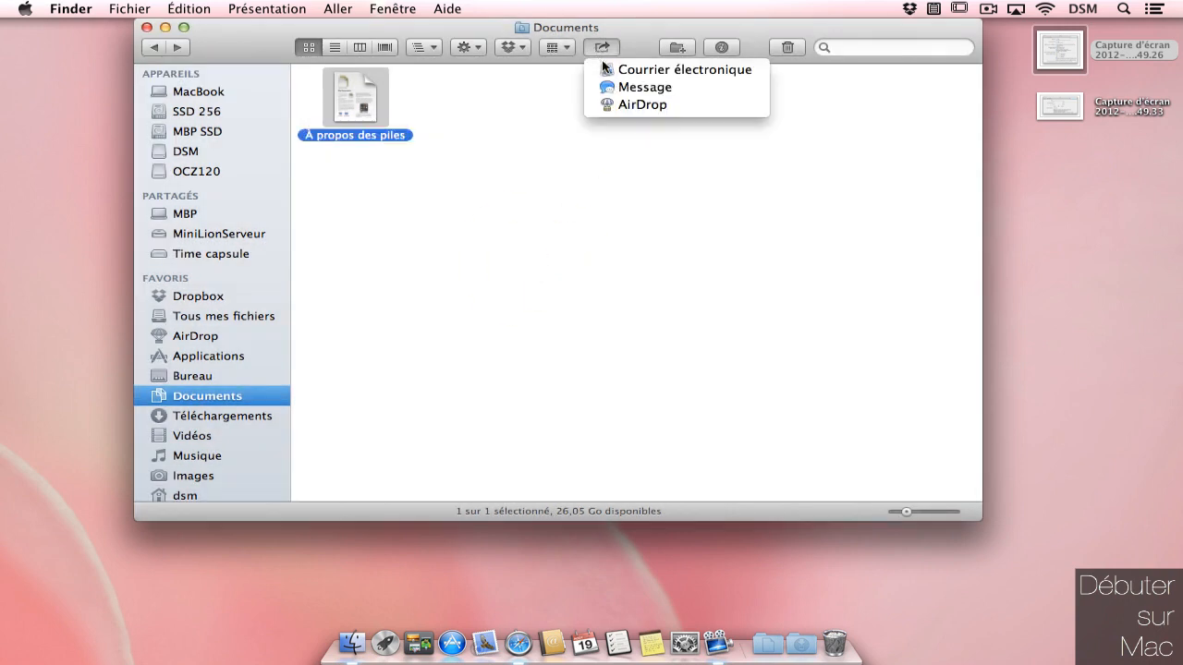
click(606, 71)
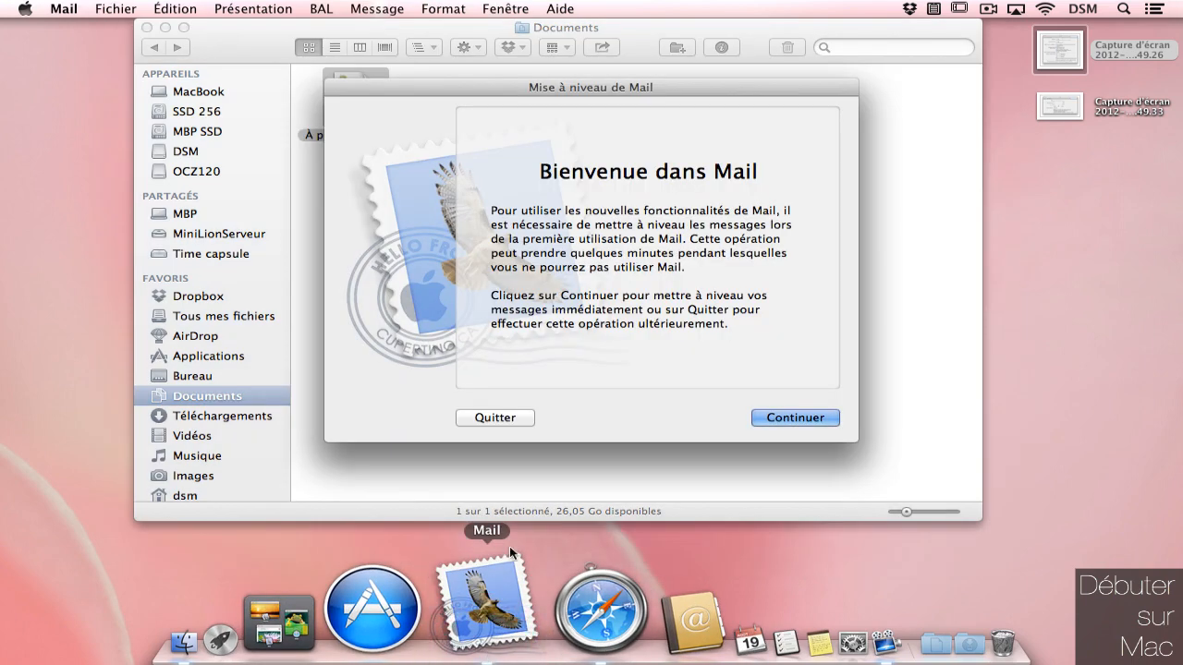
click(478, 420)
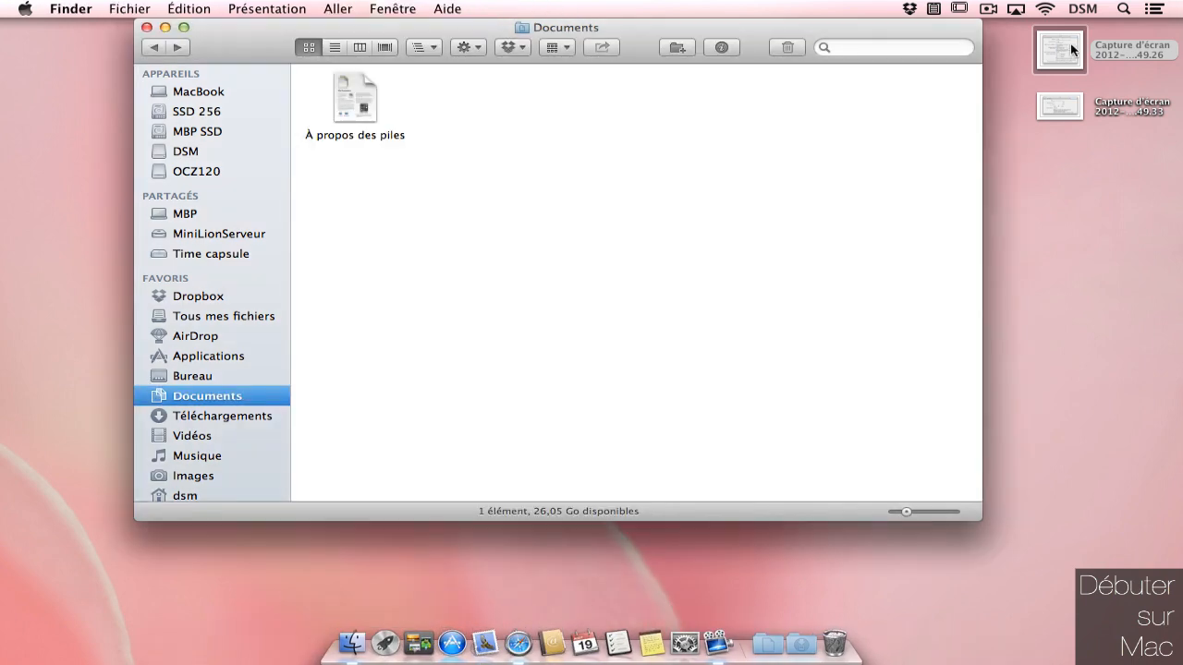
Check the Twitter and Flickr sharing options available for the 10.49.26 desktop screenshot.
click(1067, 48)
right_click(1067, 48)
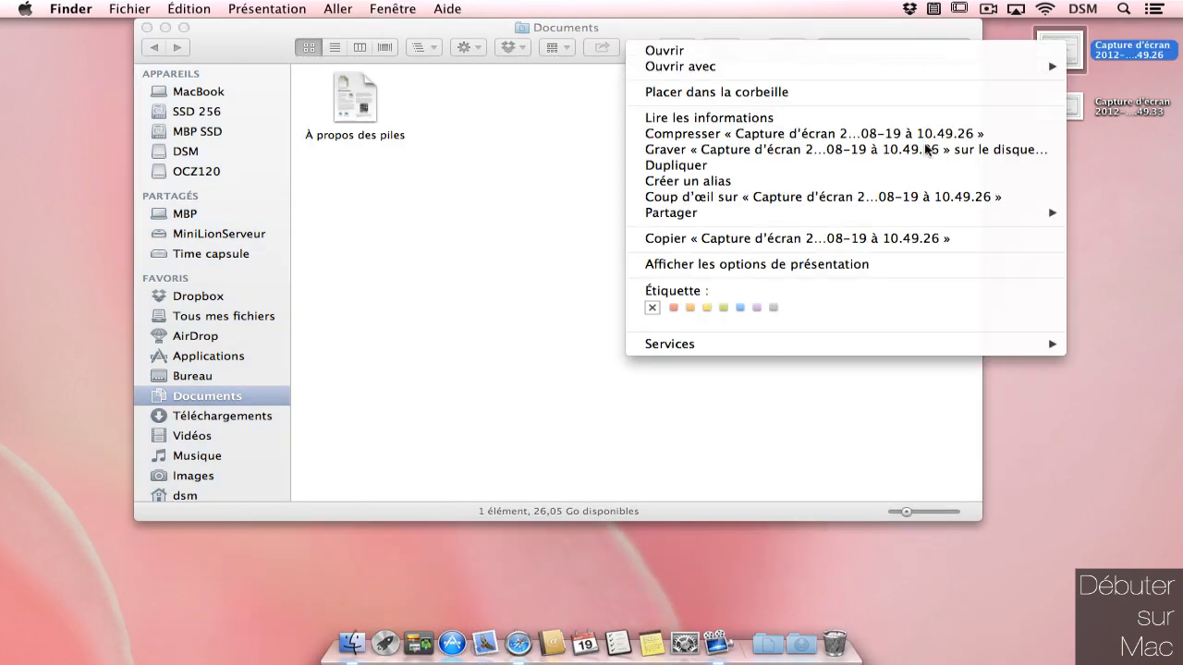
mouse_move(826, 212)
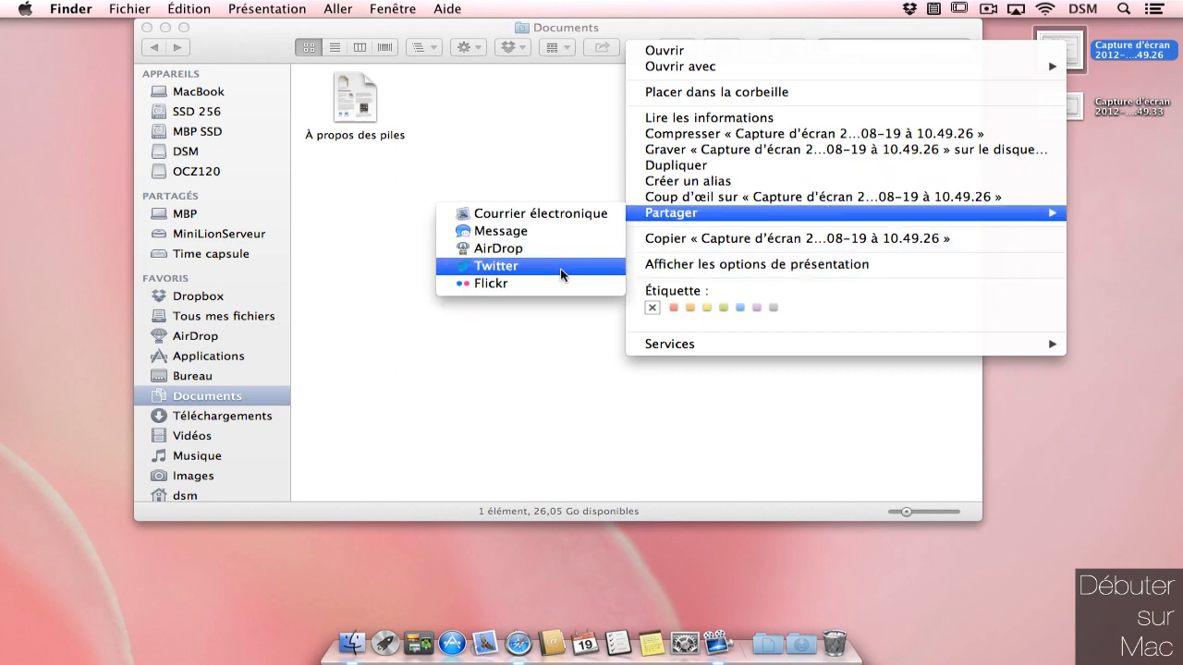
click(503, 384)
Close the Documents window and open the Mail, Contacts et Calendrier settings in Préférences Système.
click(146, 29)
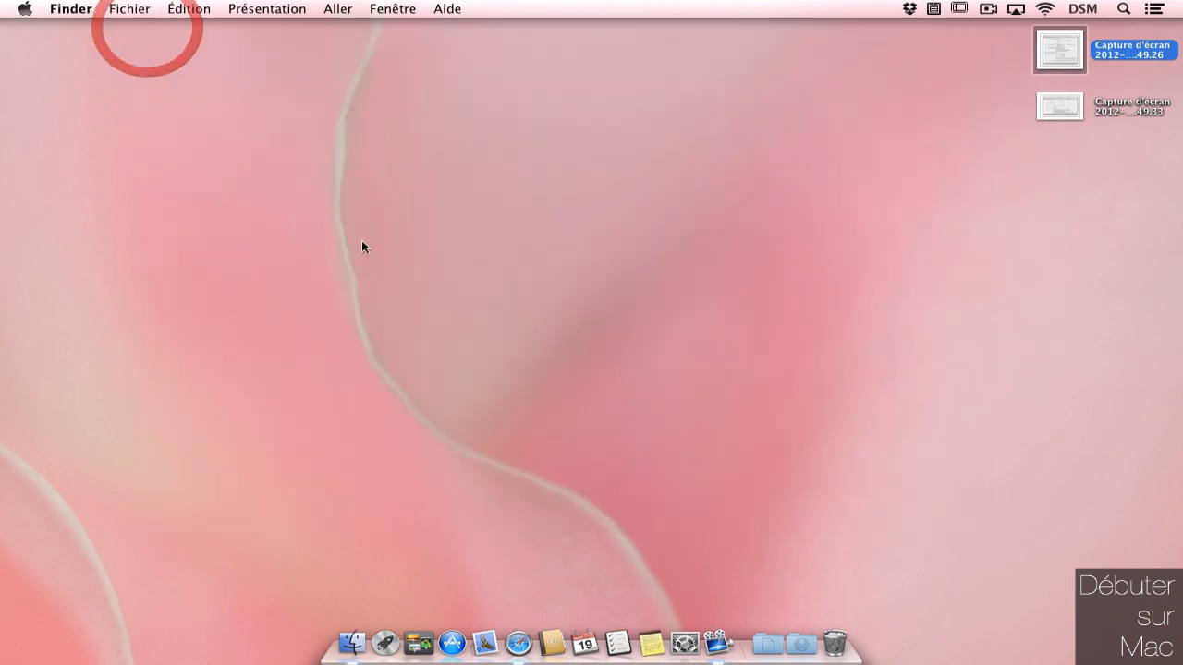
click(686, 645)
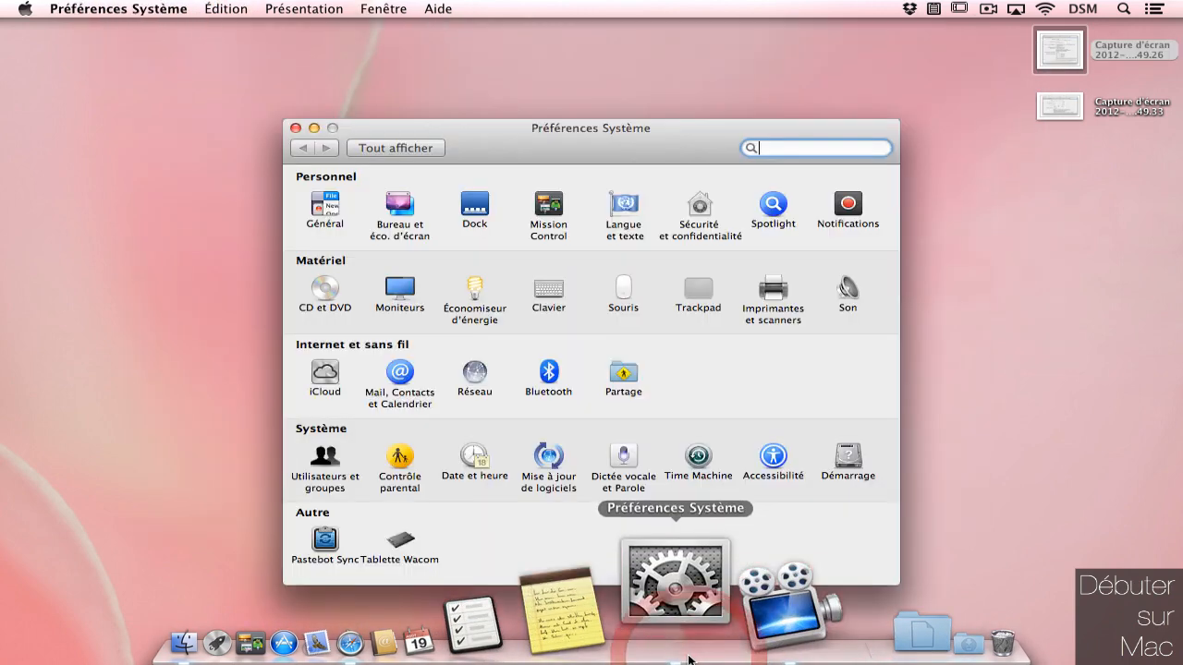
click(404, 366)
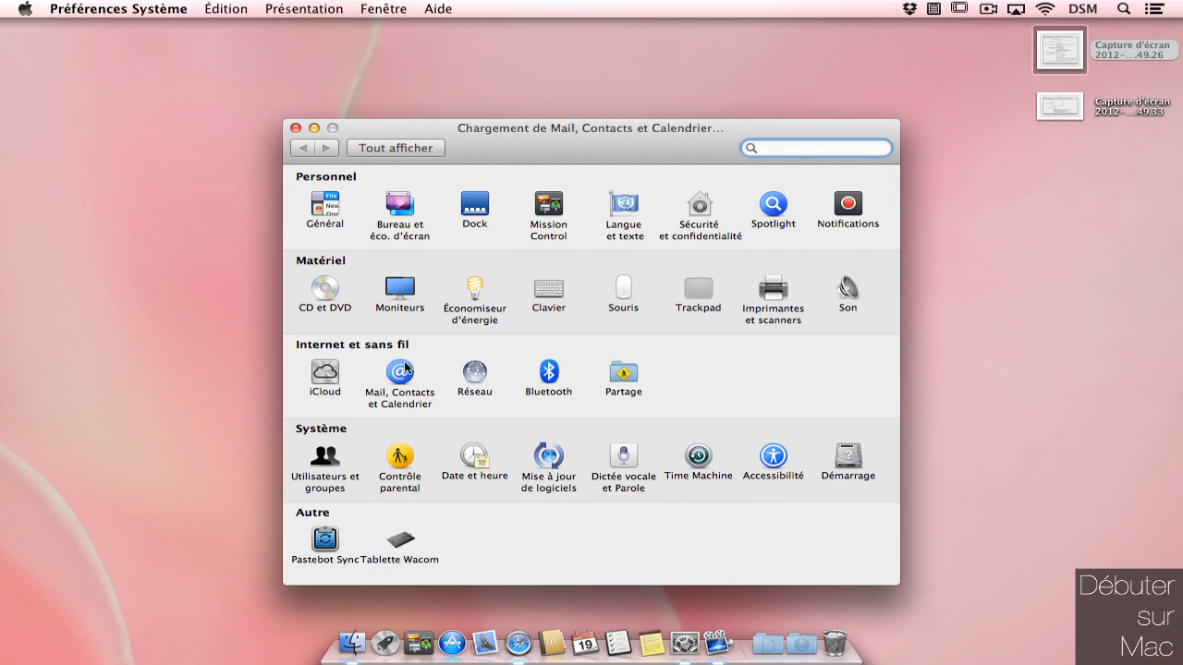
drag(598, 123, 578, 22)
Add a Twitter account and sign in with its user name and password.
scroll(727, 364, down, 3)
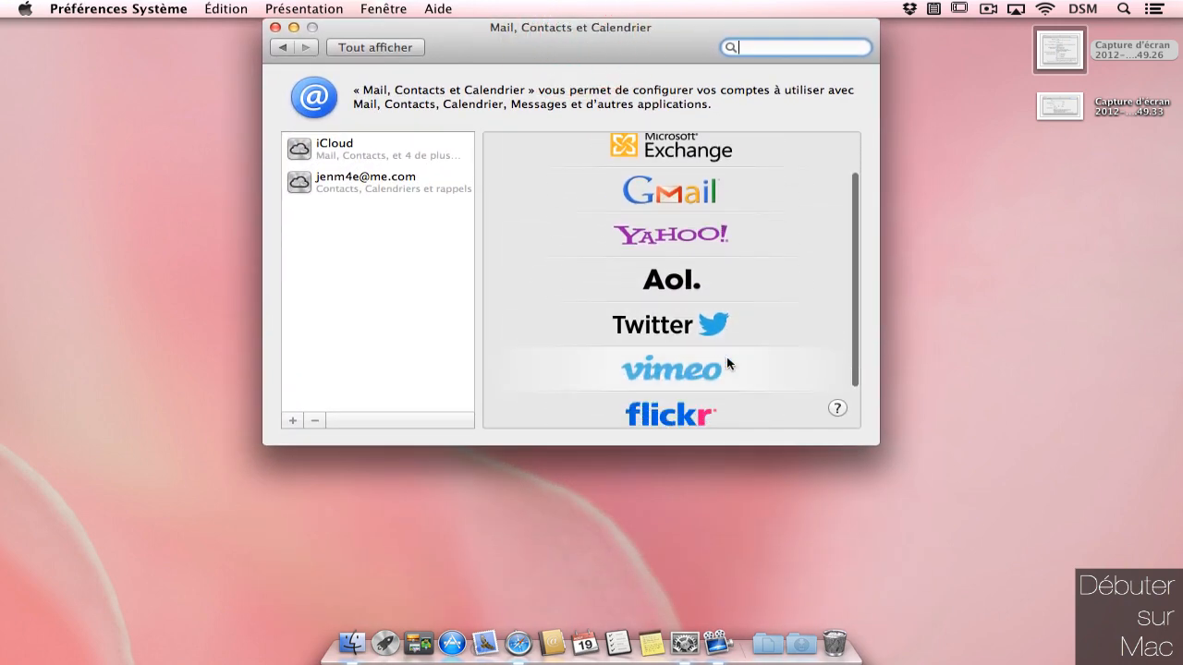
scroll(727, 363, down, 3)
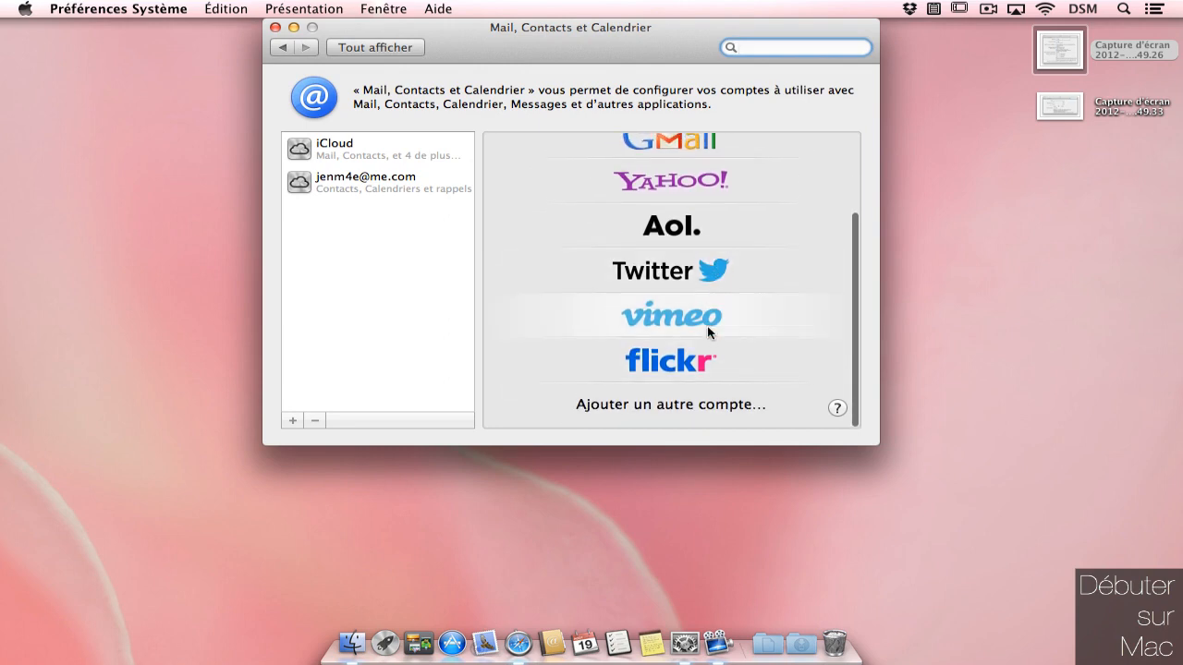
click(706, 274)
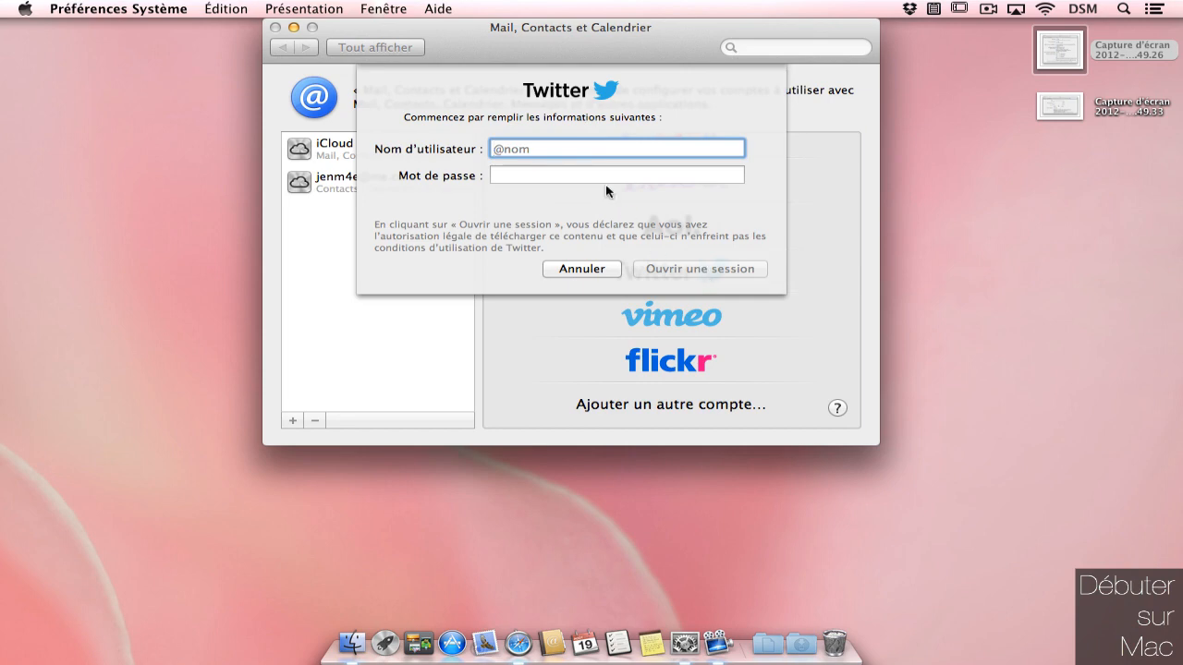
click(707, 269)
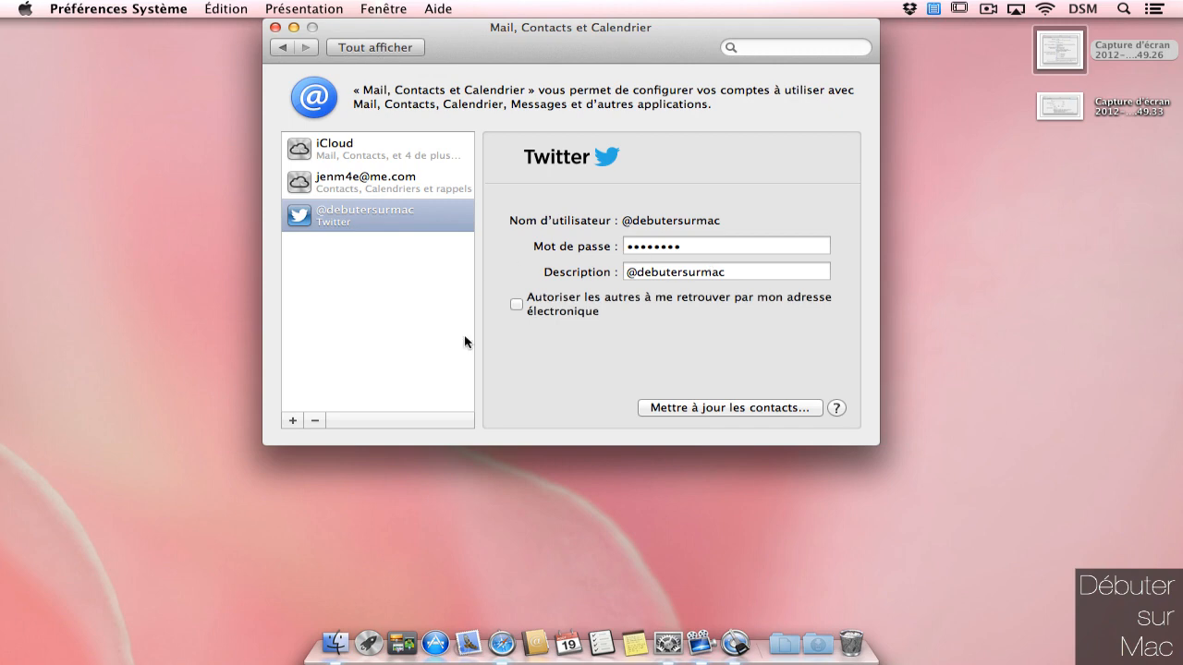
click(471, 368)
click(721, 270)
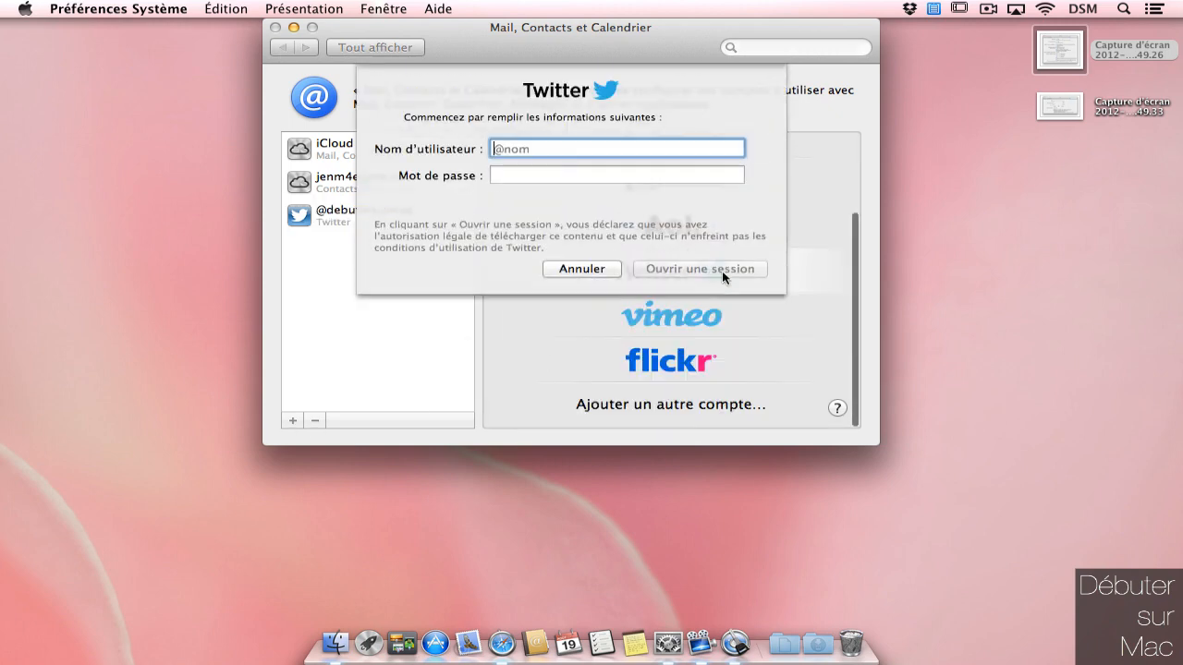
click(606, 270)
Add a Flickr account, sign in with its Yahoo! identifier and password, and close the settings window.
click(735, 382)
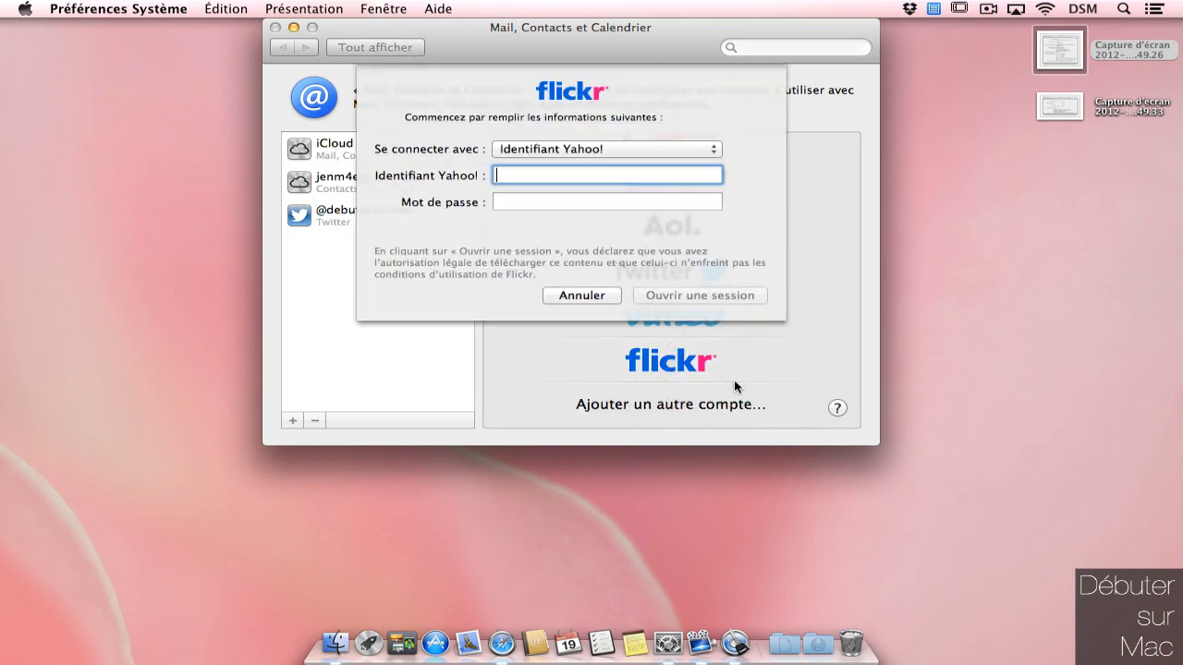
click(644, 148)
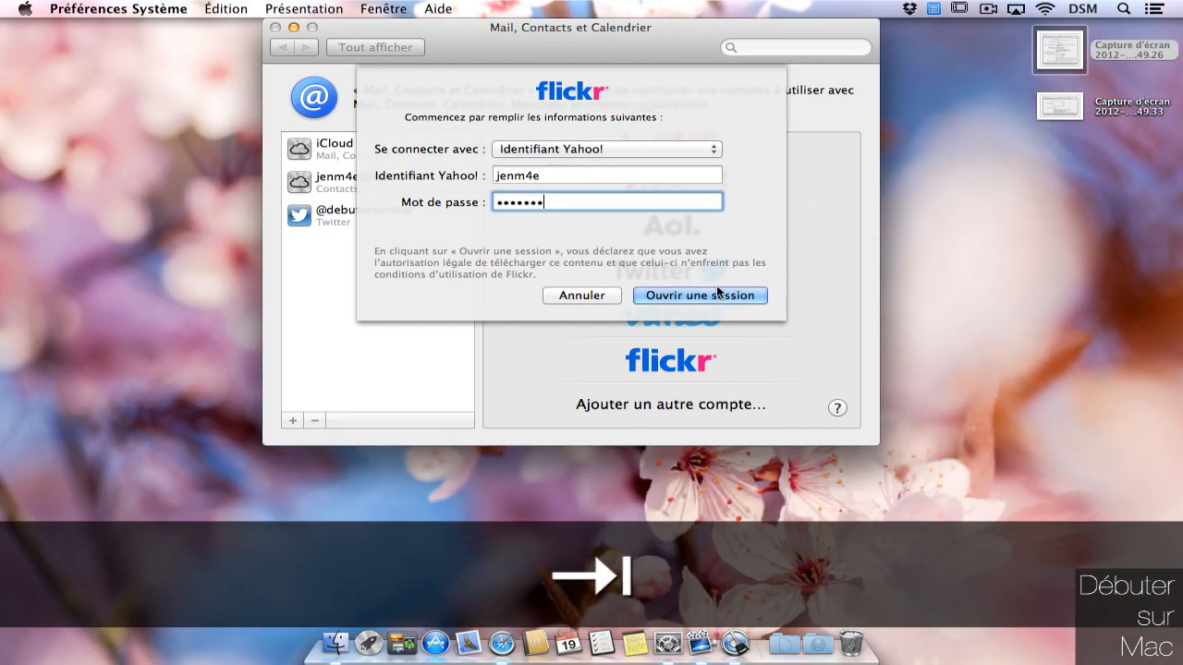
click(749, 296)
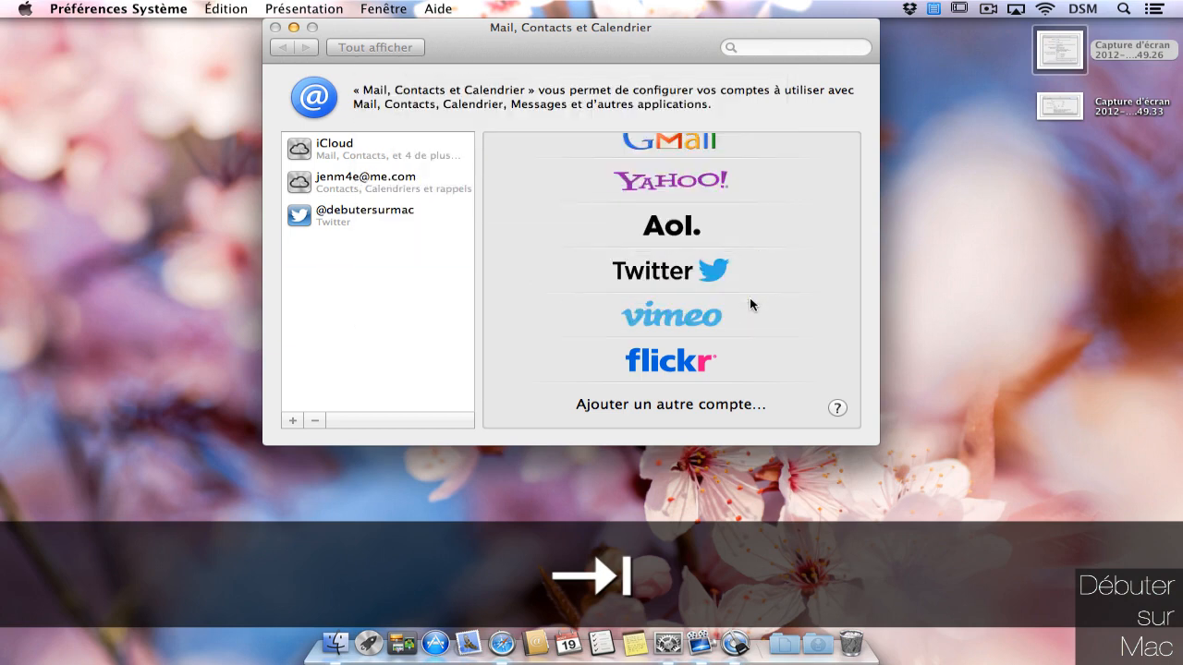
click(274, 28)
click(739, 266)
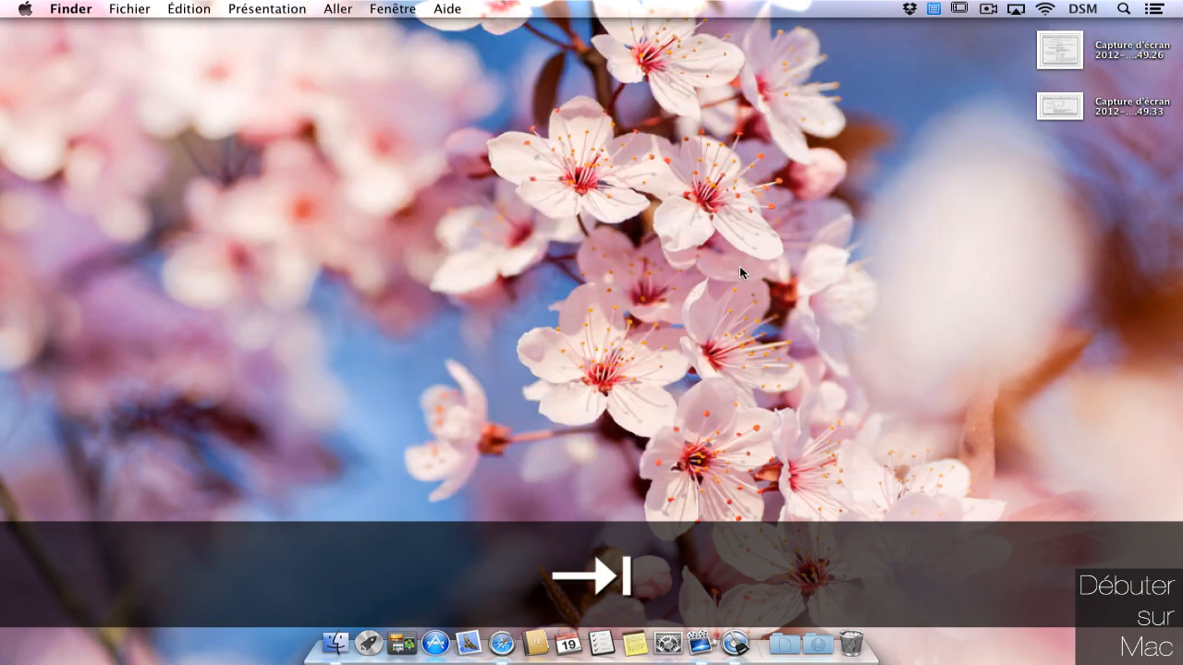
Preview the 10.49.33 desktop screenshot with Coup d'œil and close the preview.
click(1067, 104)
key(space)
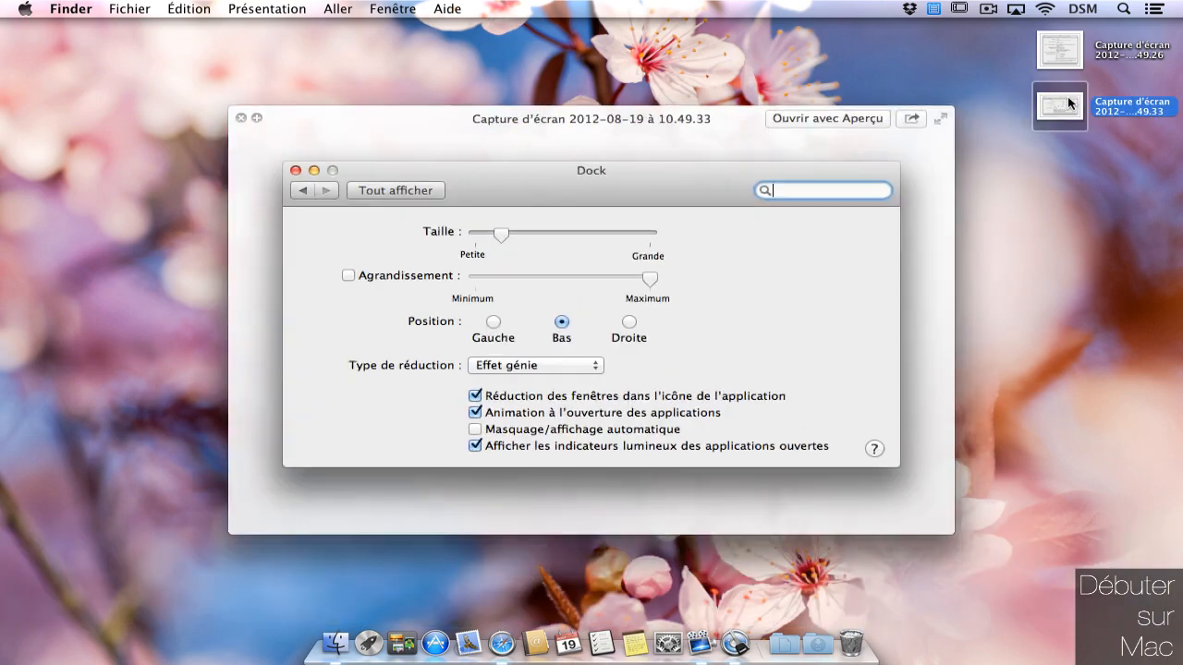
key(space)
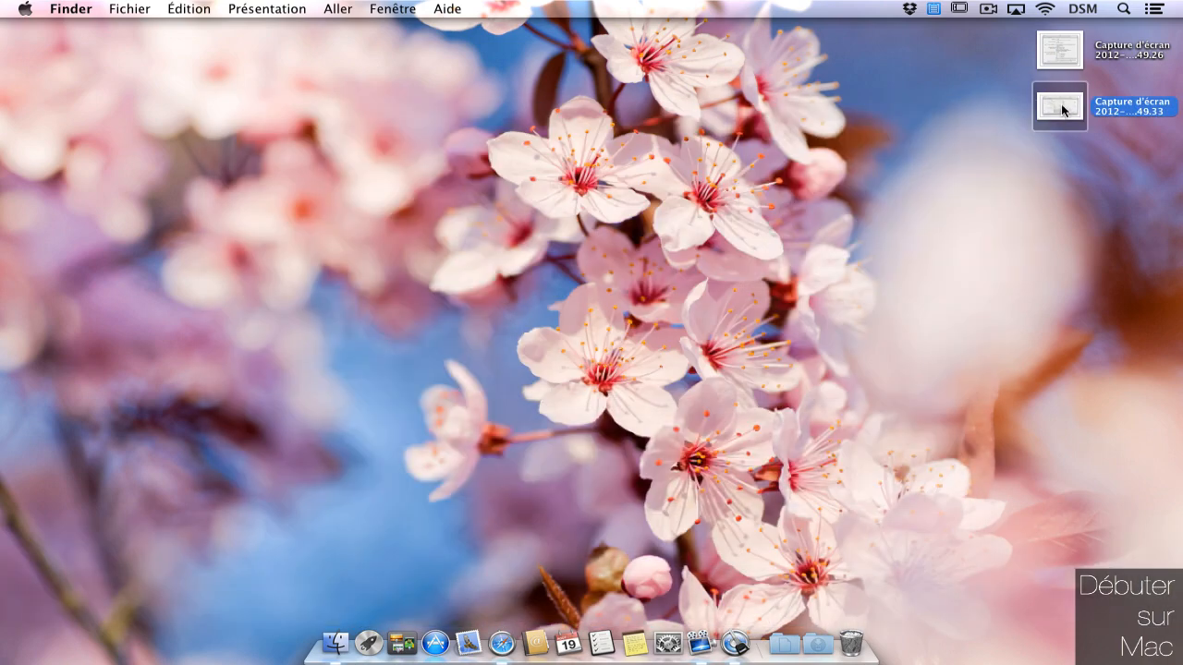
Start sharing the 10.49.33 desktop screenshot through Twitter.
right_click(1063, 109)
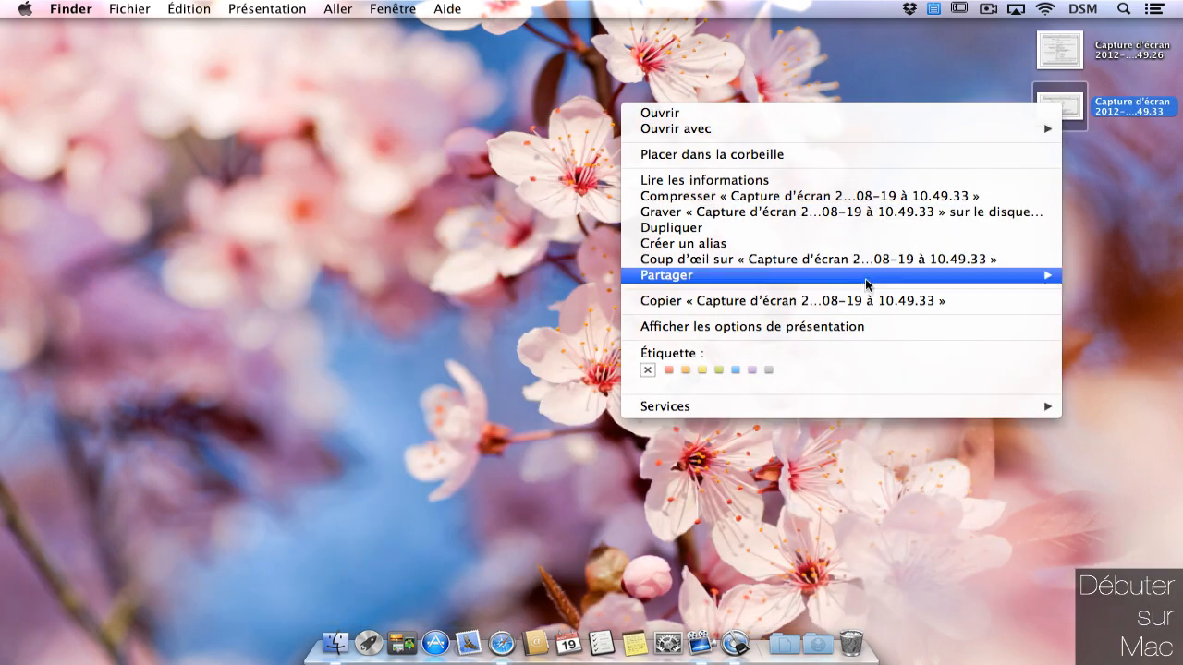
mouse_move(866, 285)
click(554, 326)
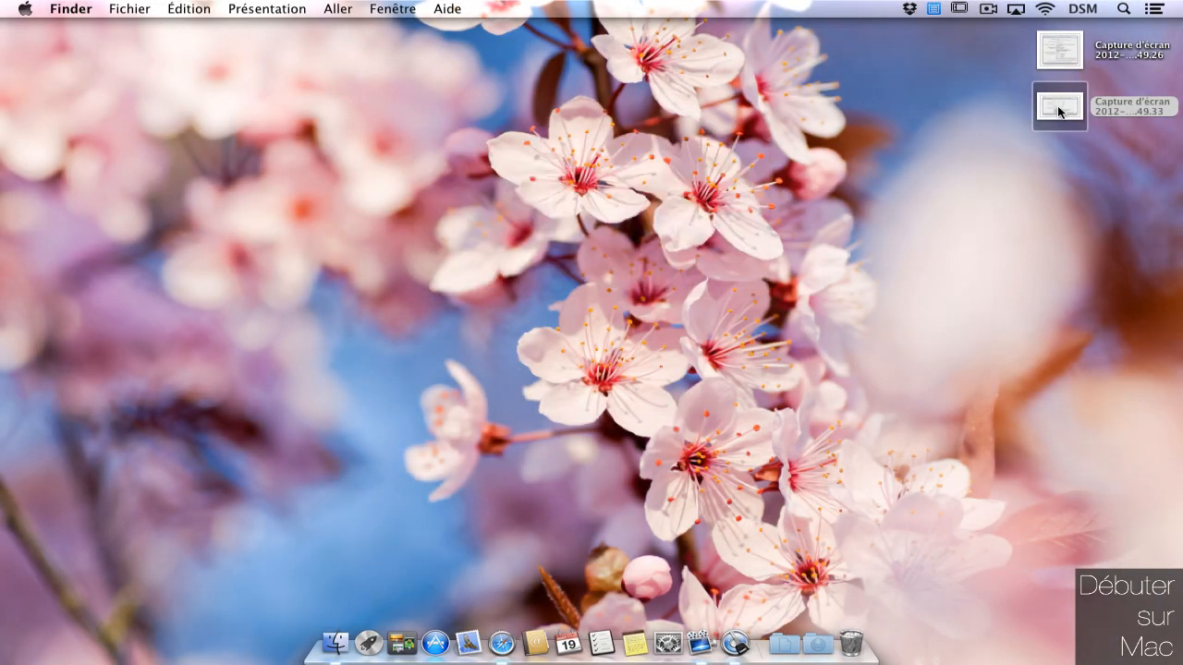
Share the 10.49.33 desktop screenshot through Flickr with the title "preference" and the description "Lion".
right_click(1058, 112)
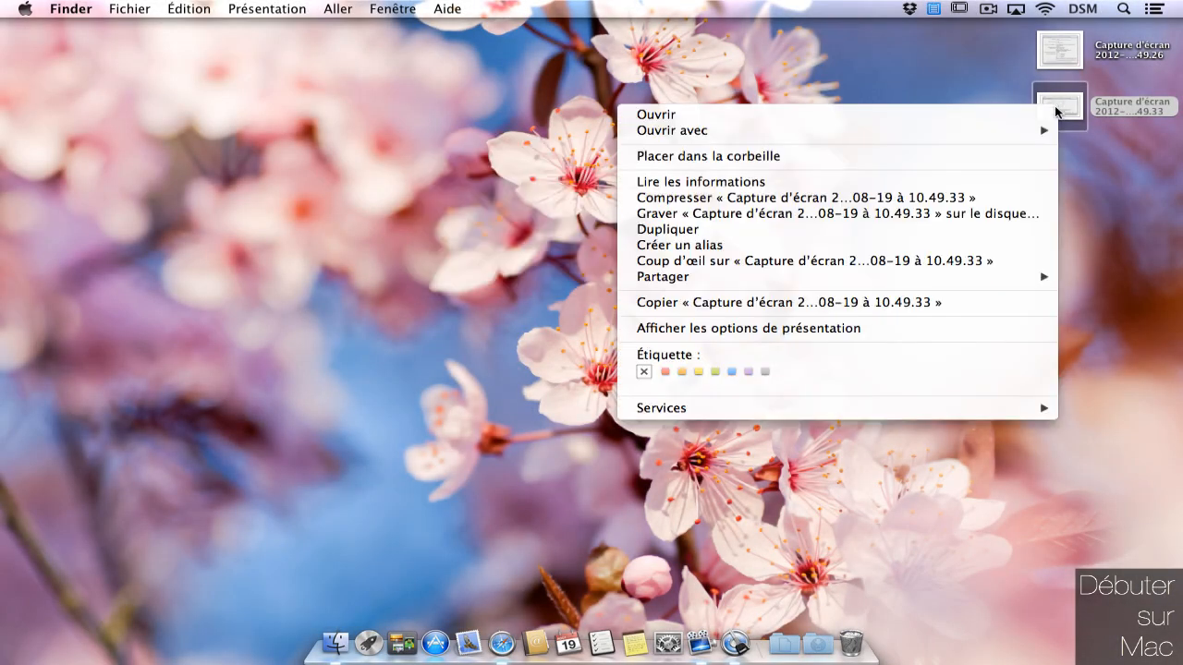
mouse_move(686, 279)
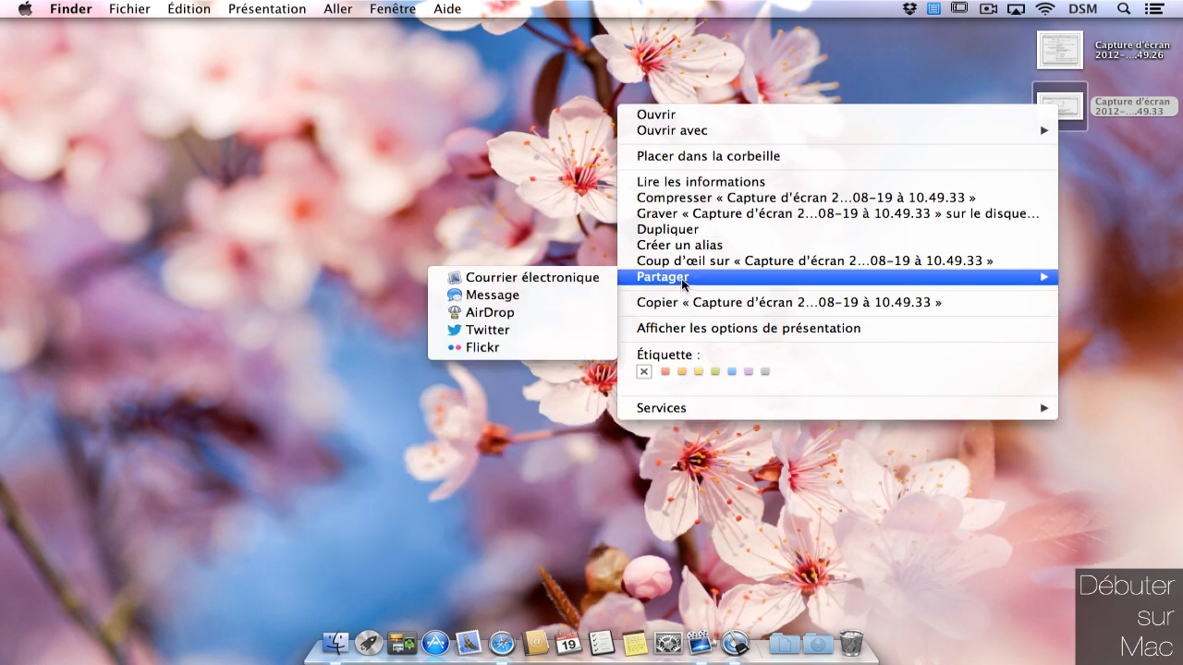
click(482, 347)
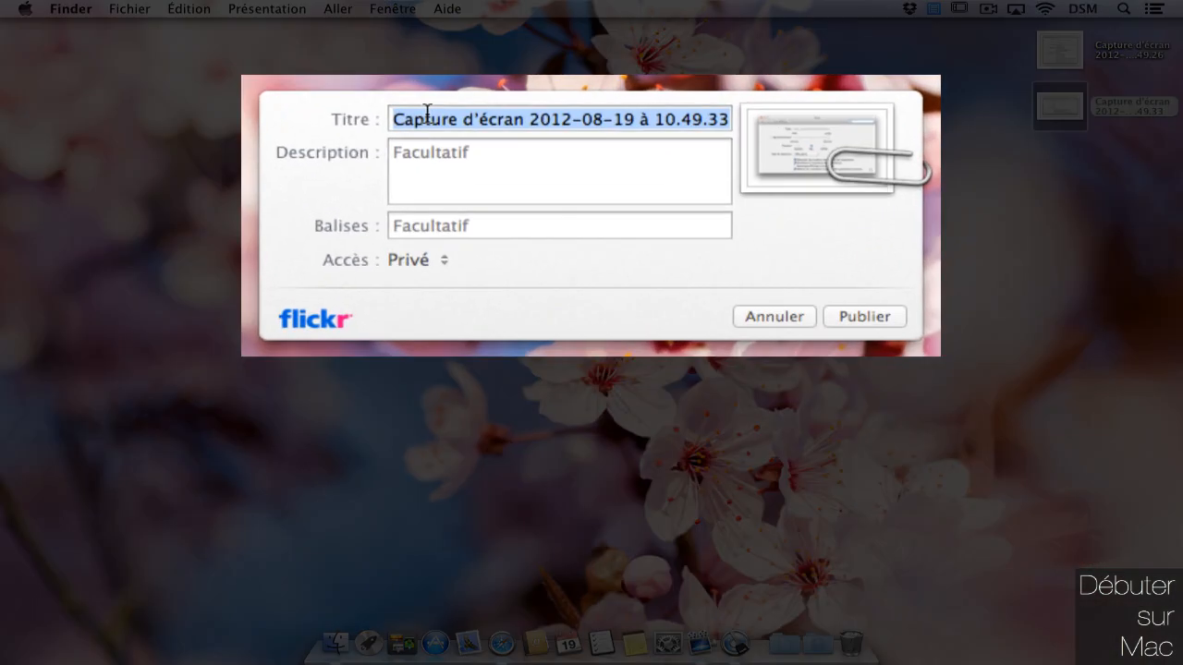
text(preference)
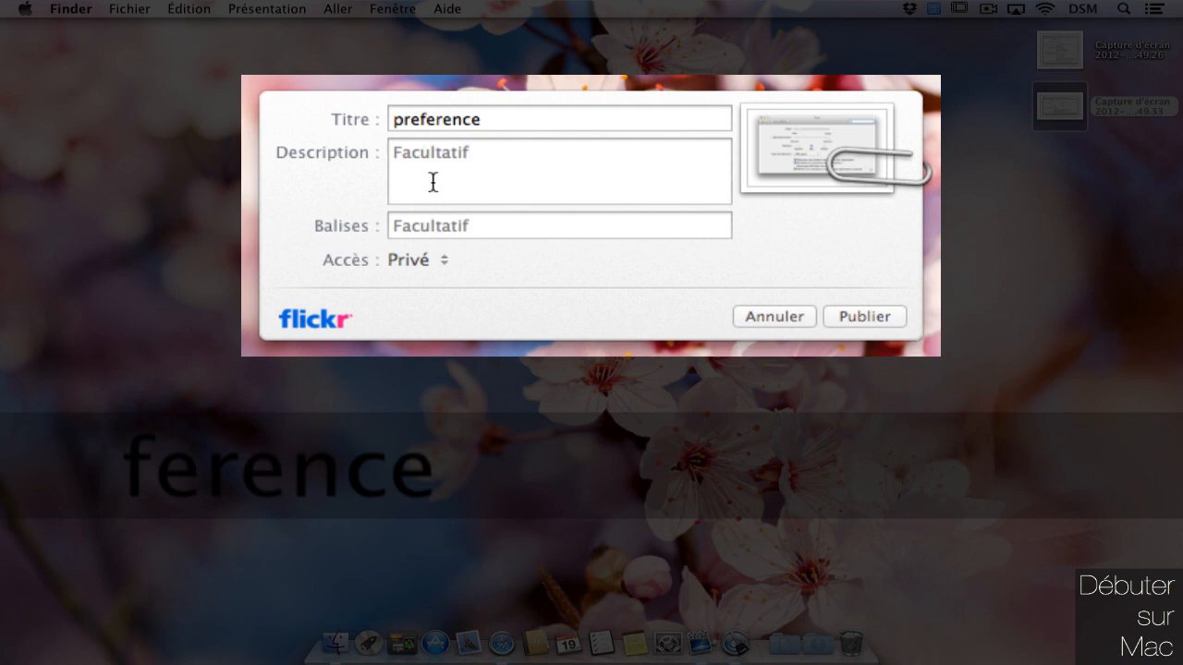
click(509, 172)
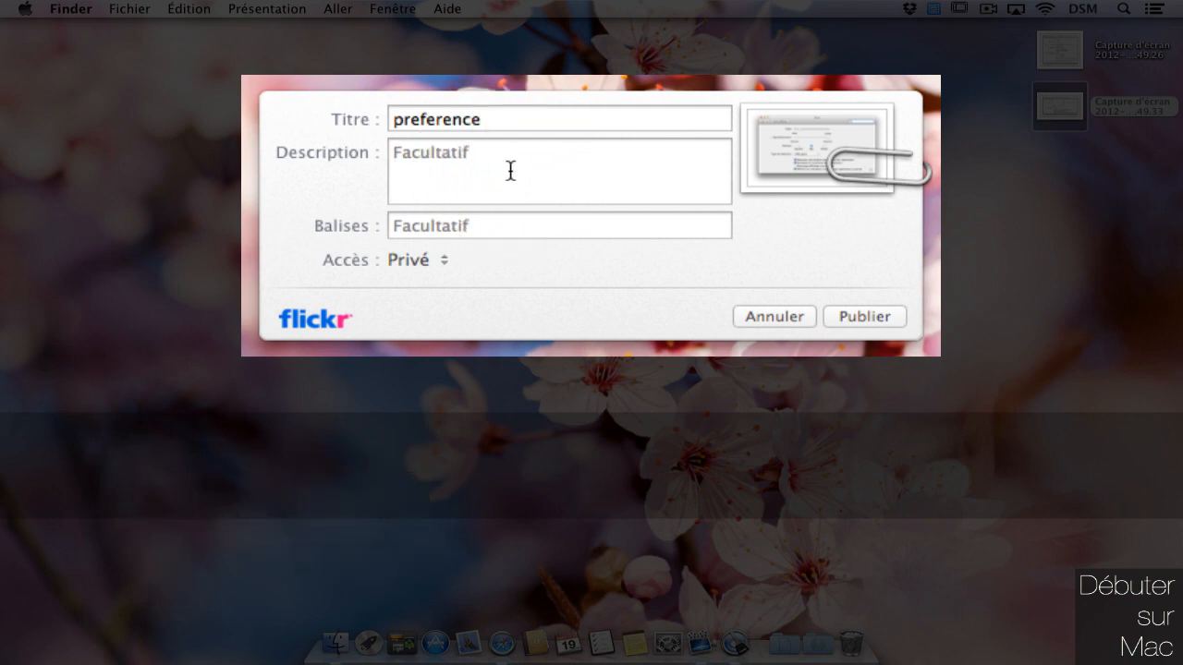
key(shift)
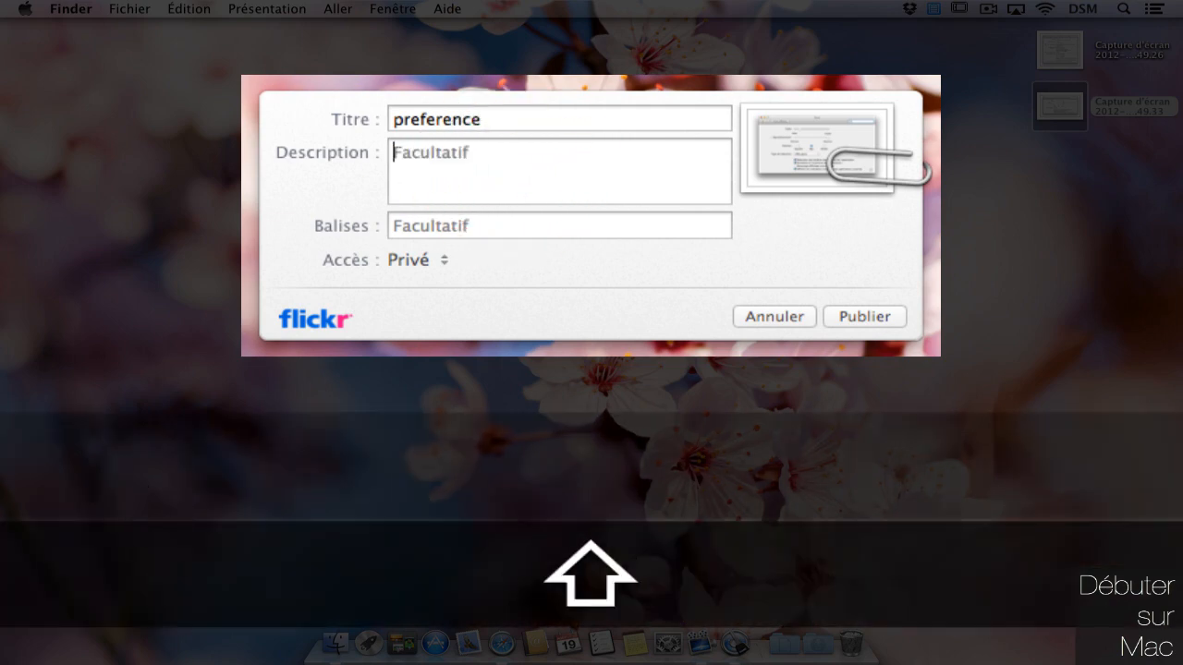
text(Lion)
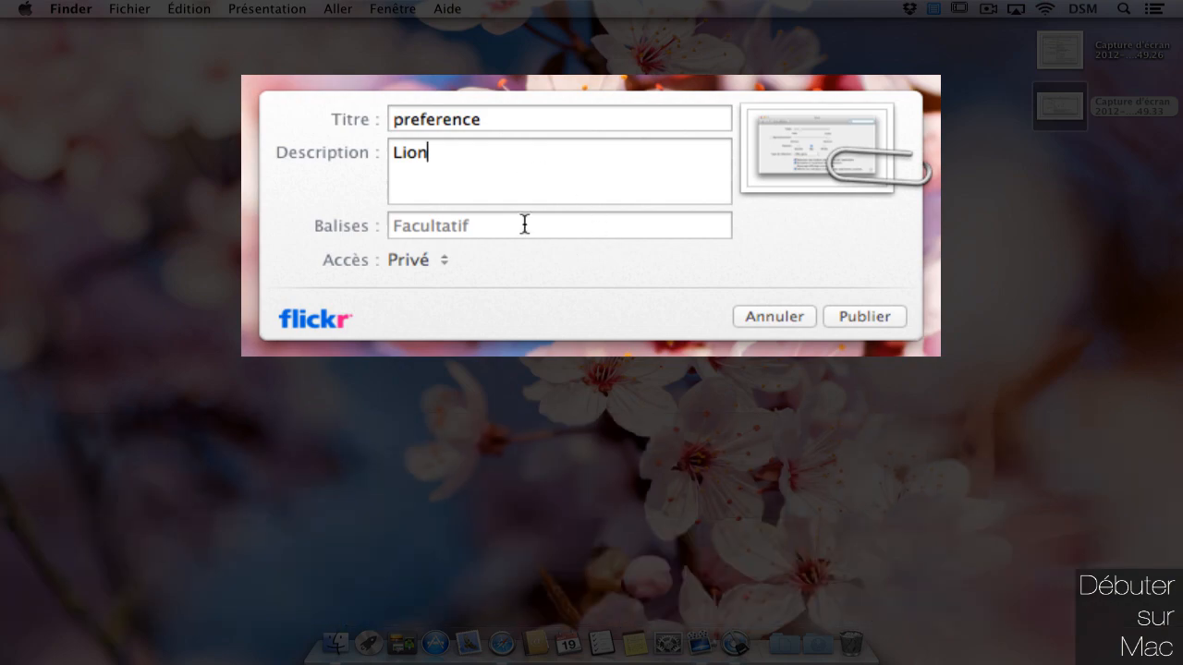
Review the Flickr access options, keep Privé, and publish the screenshot without tags.
click(524, 224)
click(409, 263)
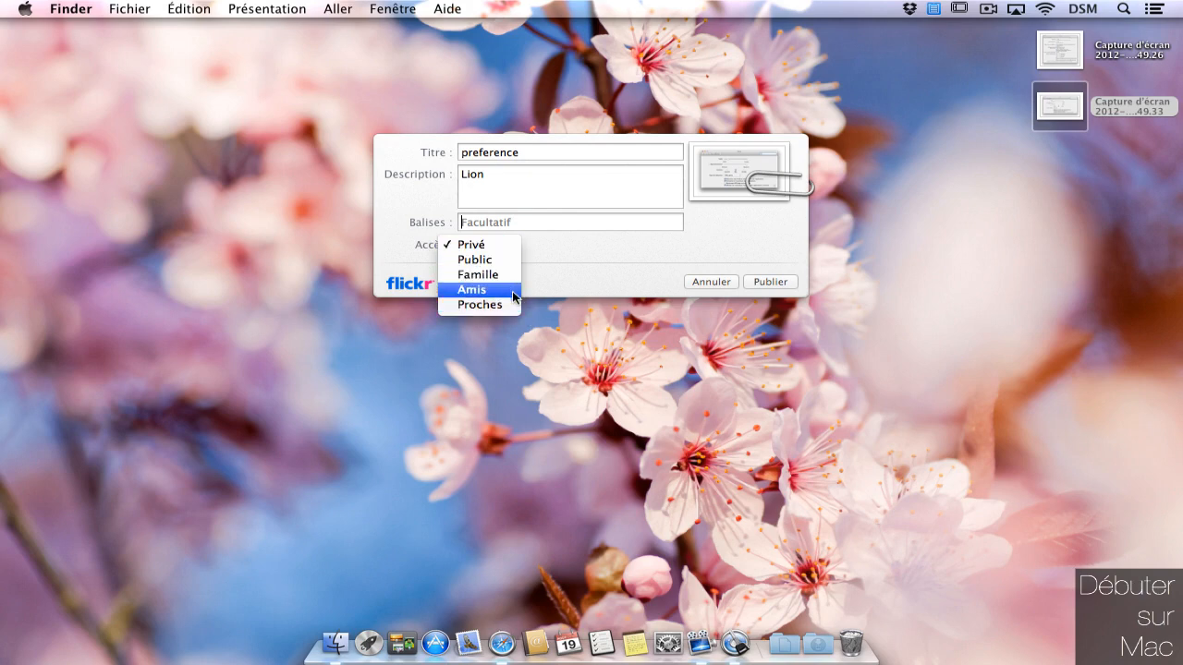
click(580, 272)
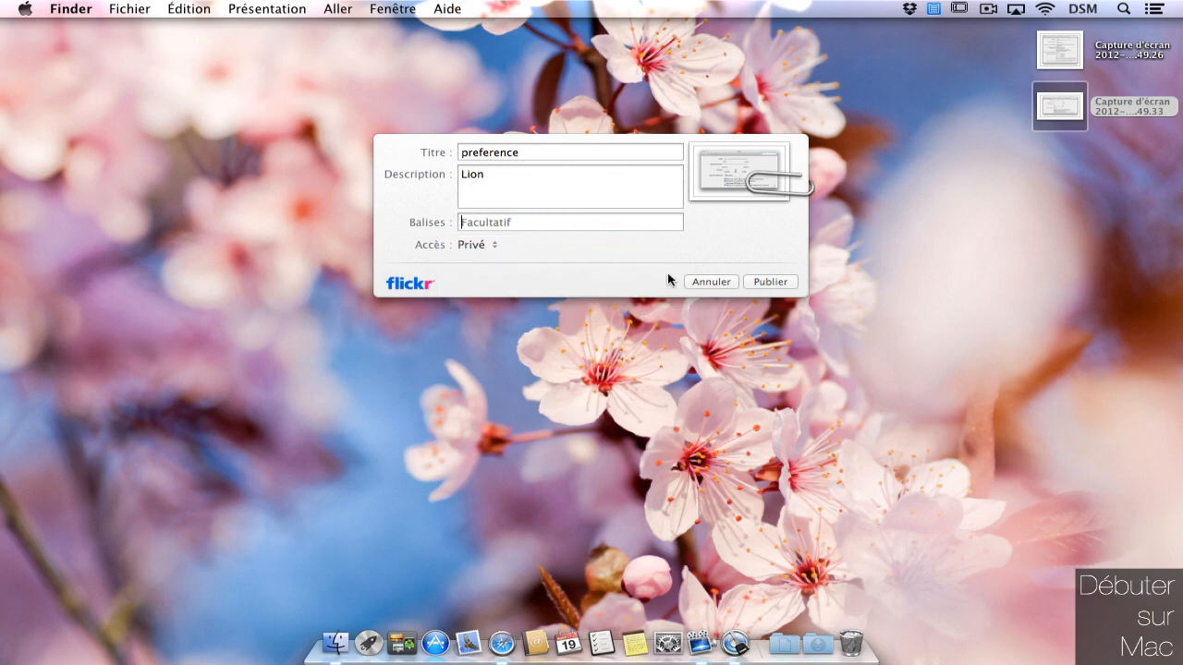
click(772, 280)
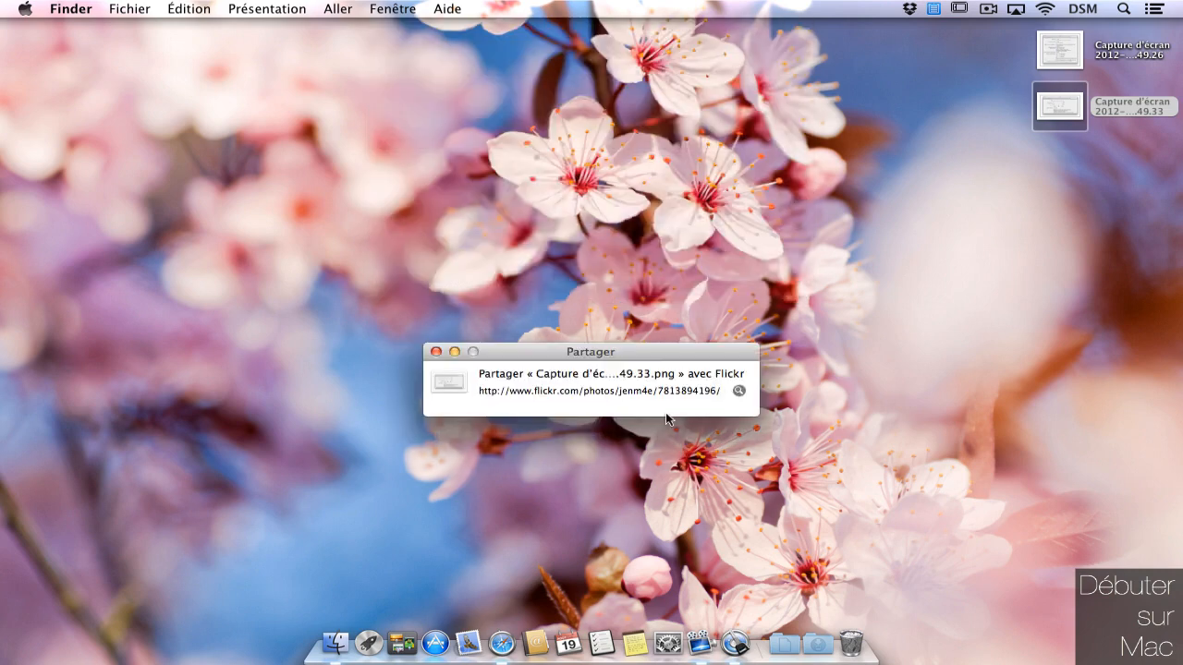
Open the published Flickr photo in Safari, postpone setting up the Yahoo account, and look over the photo page.
click(737, 391)
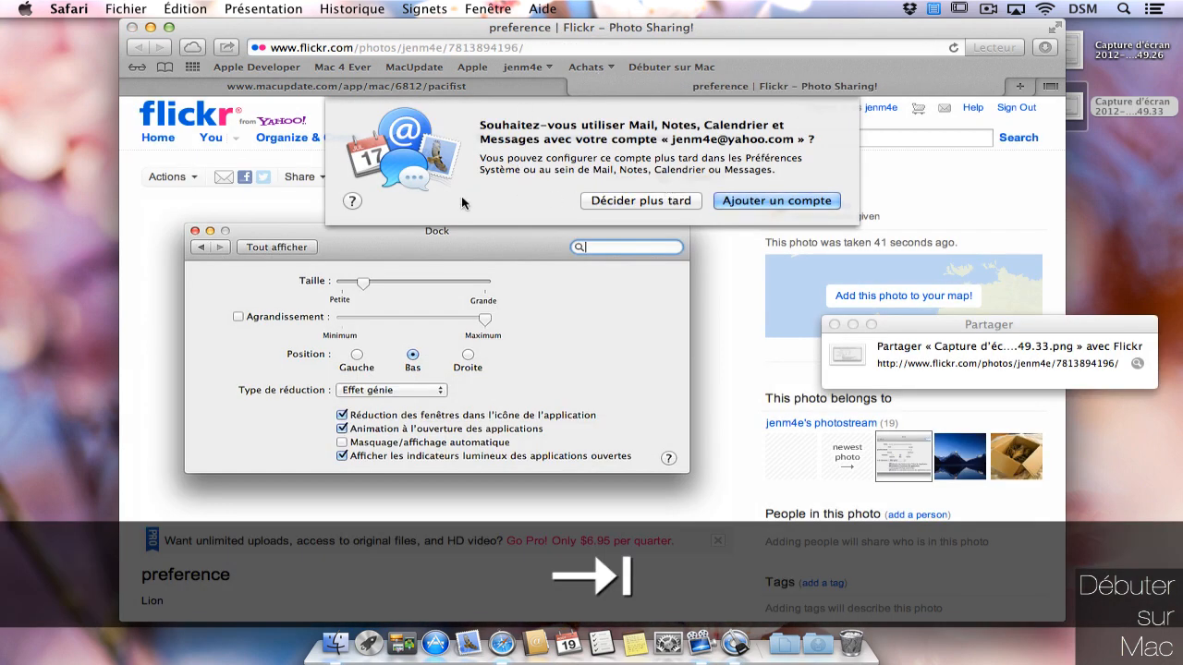
click(632, 202)
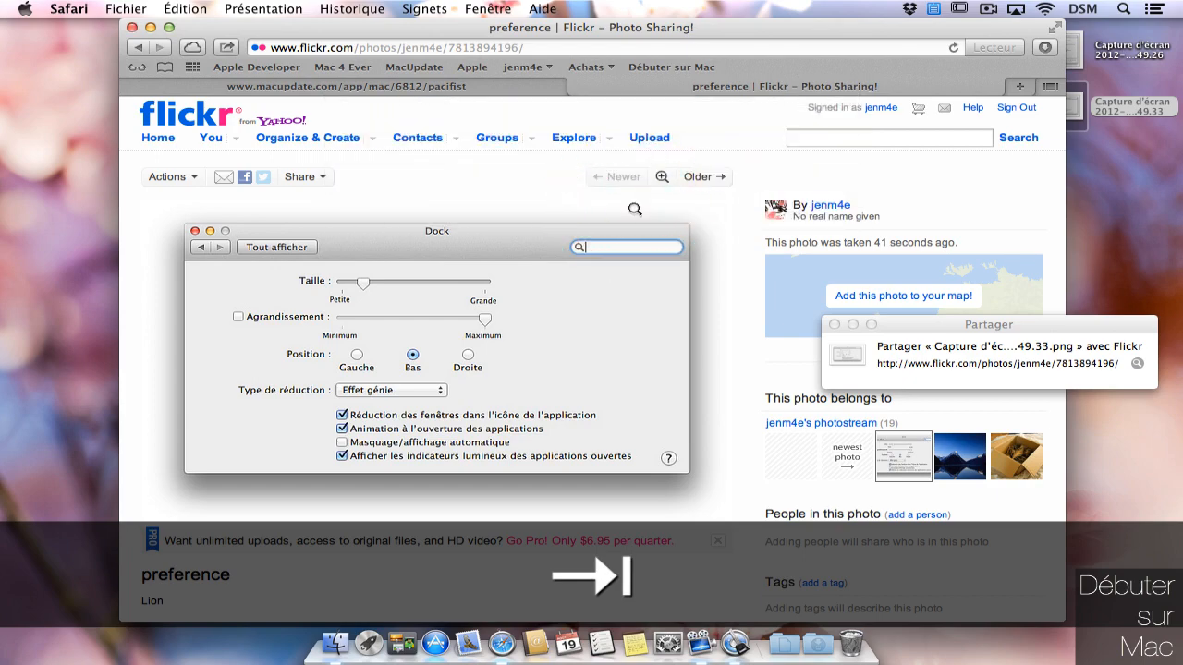
scroll(443, 419, down, 5)
scroll(444, 419, up, 5)
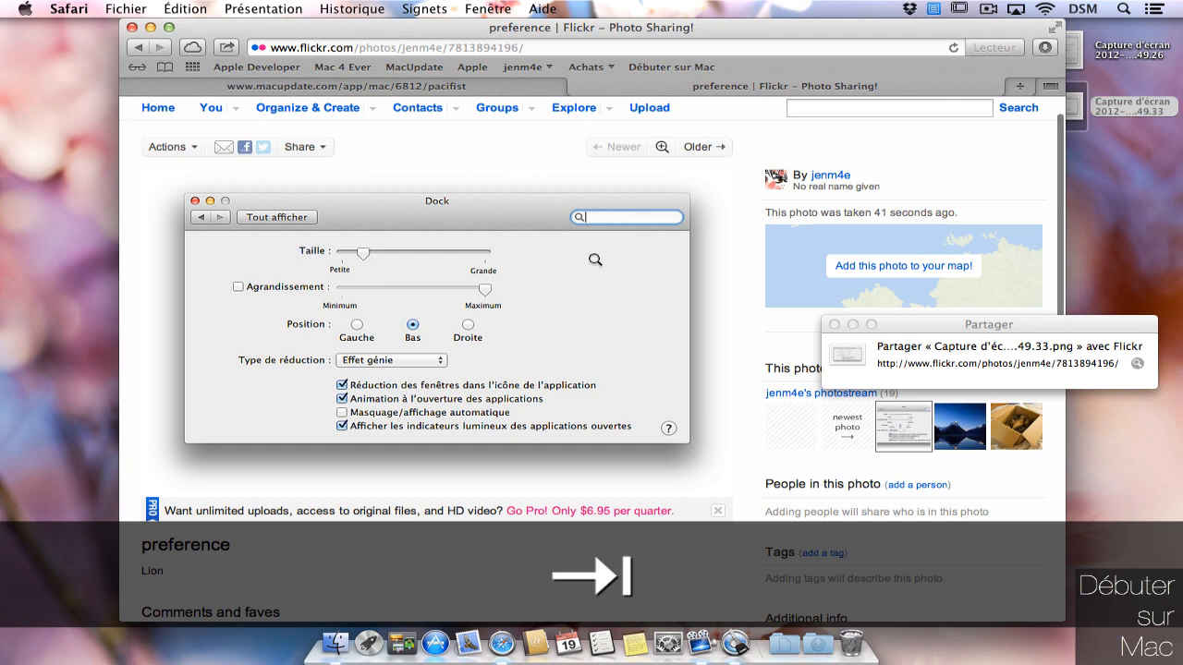
scroll(594, 259, down, 5)
drag(930, 330, 900, 423)
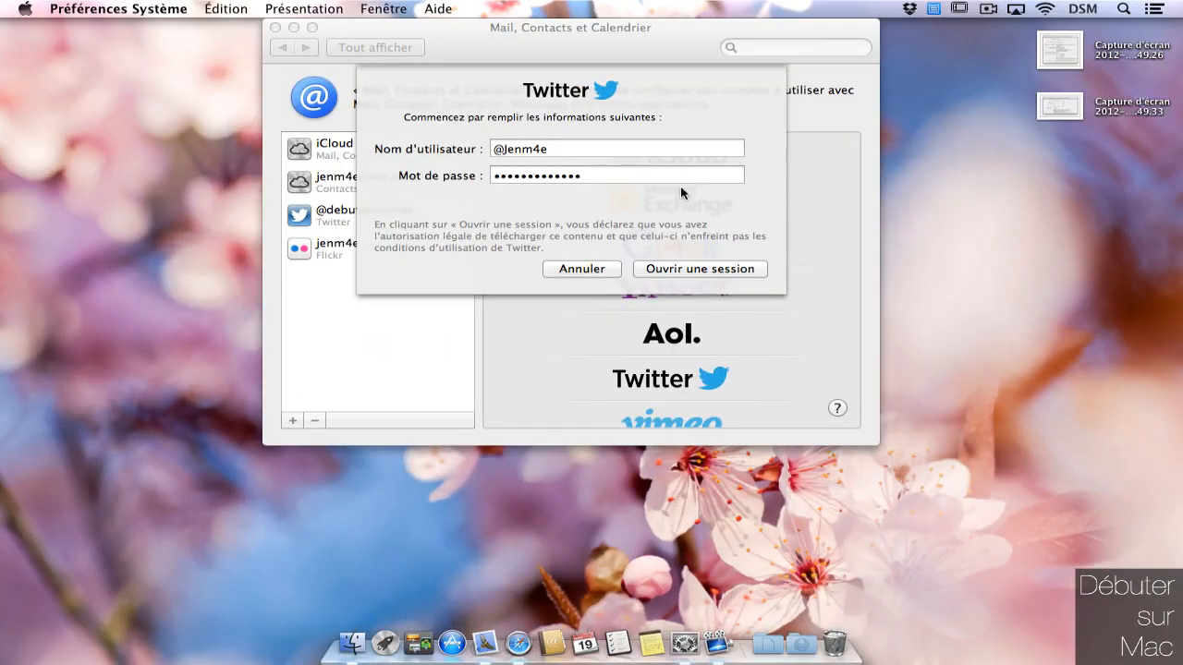
Sign in to a second Twitter account with its password, let Twitter update the contacts, and close the settings window.
click(691, 268)
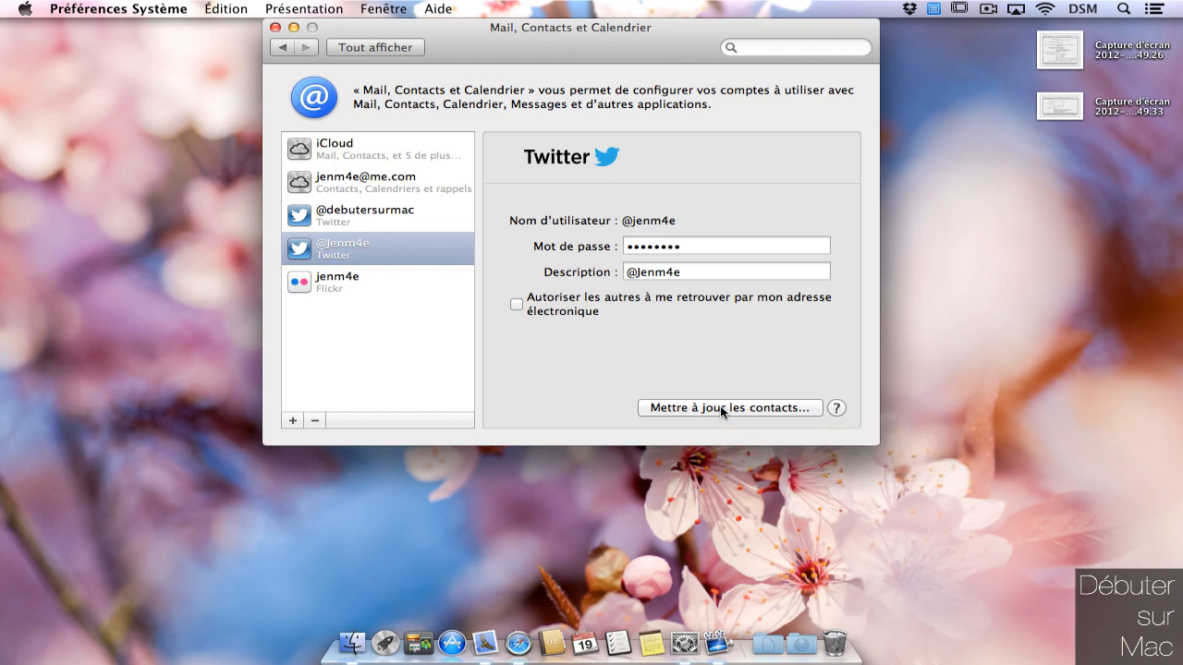
click(721, 407)
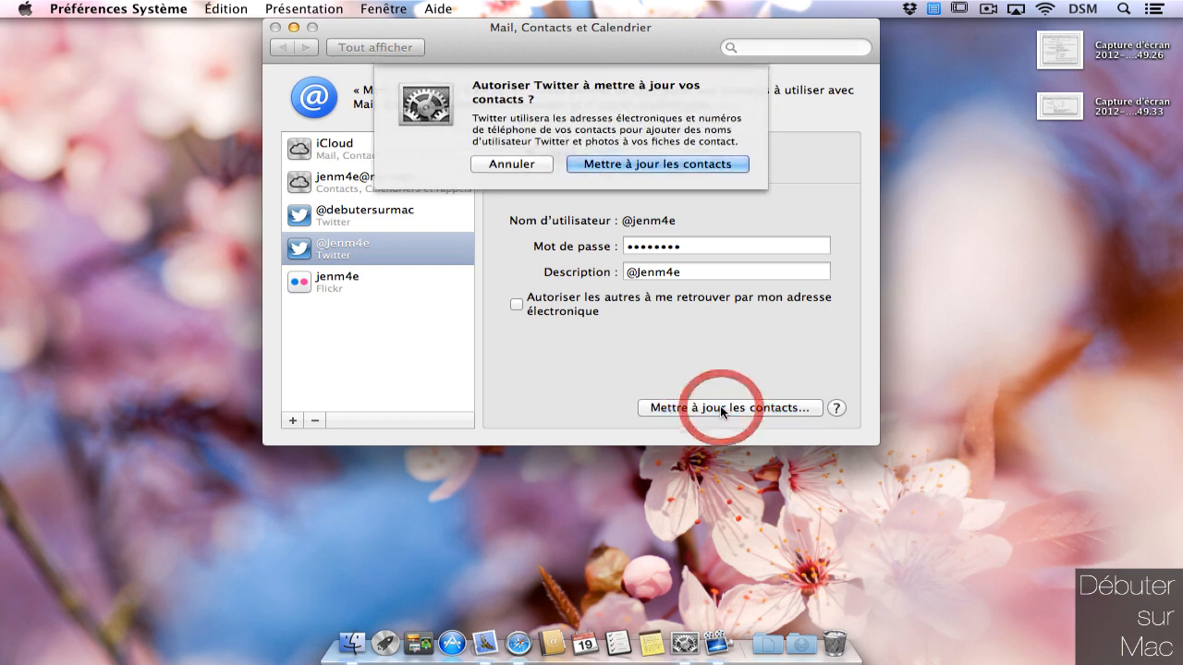
click(624, 163)
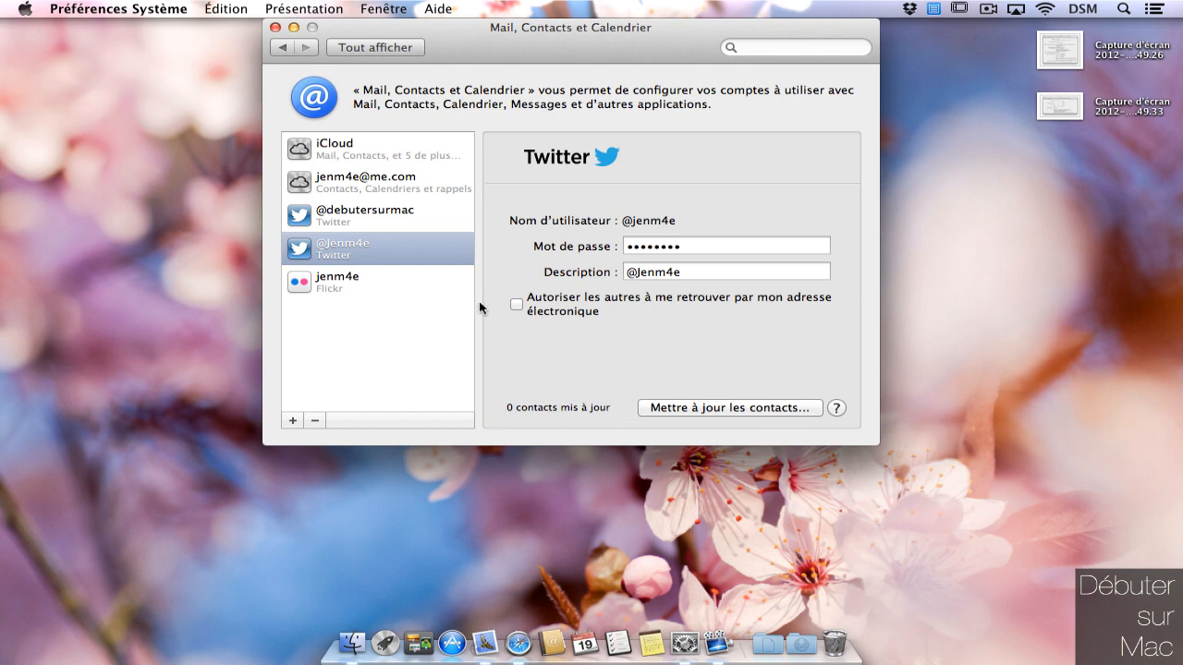
click(276, 28)
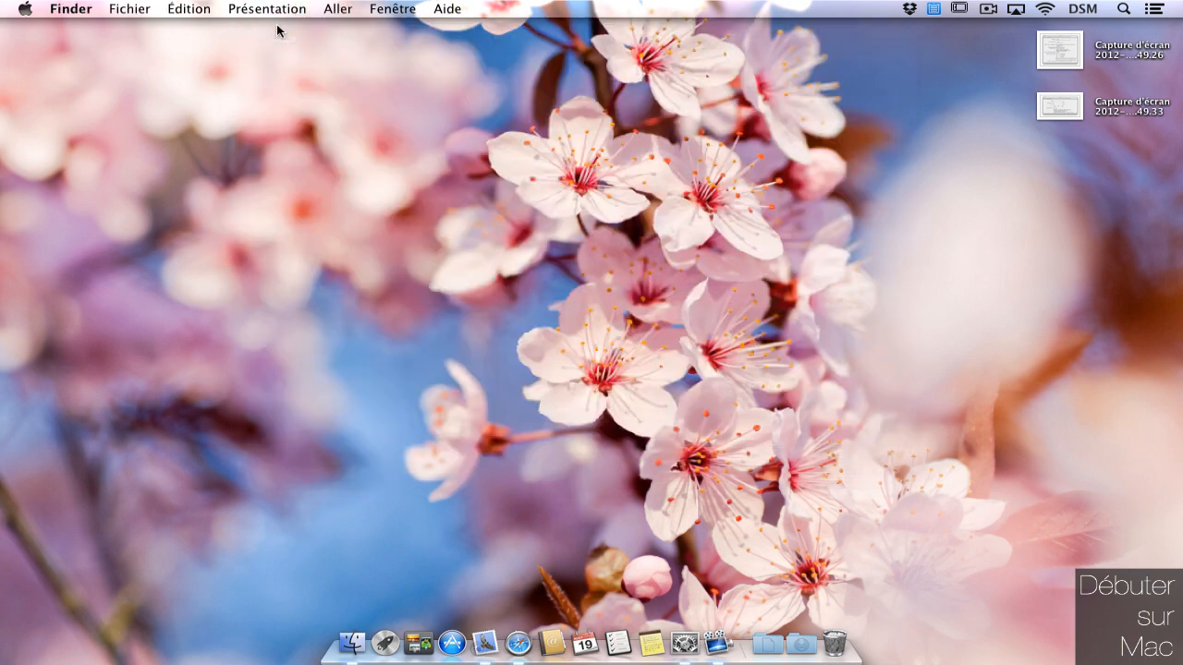
Start a tweet with the 10.49.26 desktop screenshot and check the choice of sending accounts.
click(1059, 46)
right_click(1059, 47)
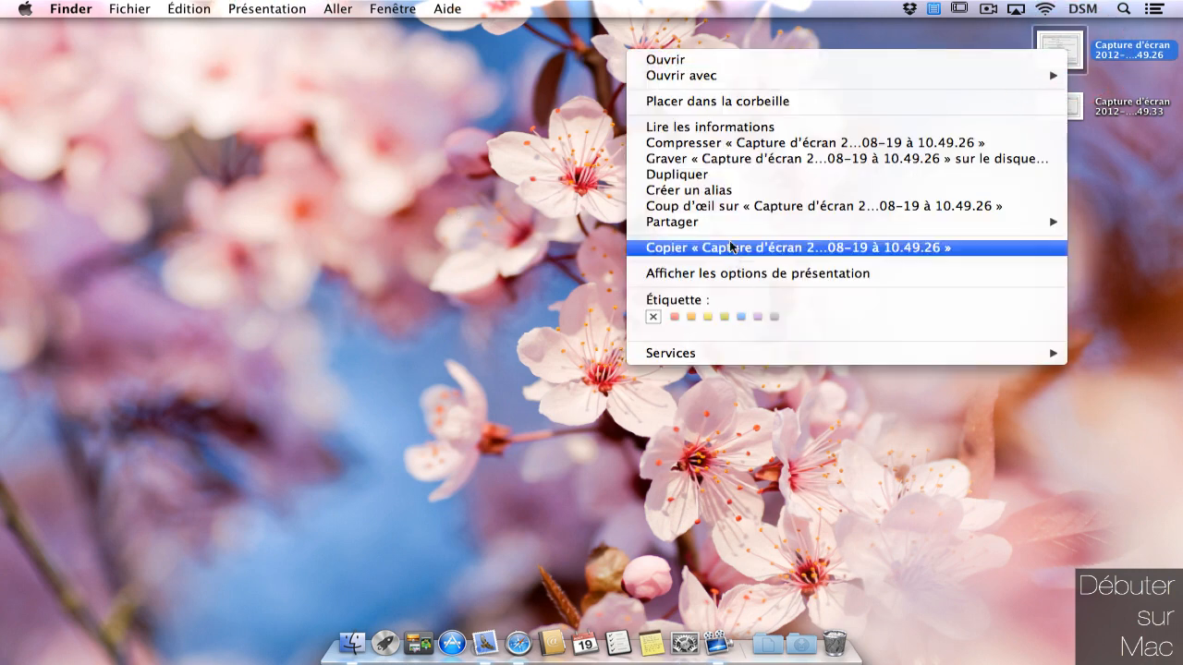
mouse_move(726, 224)
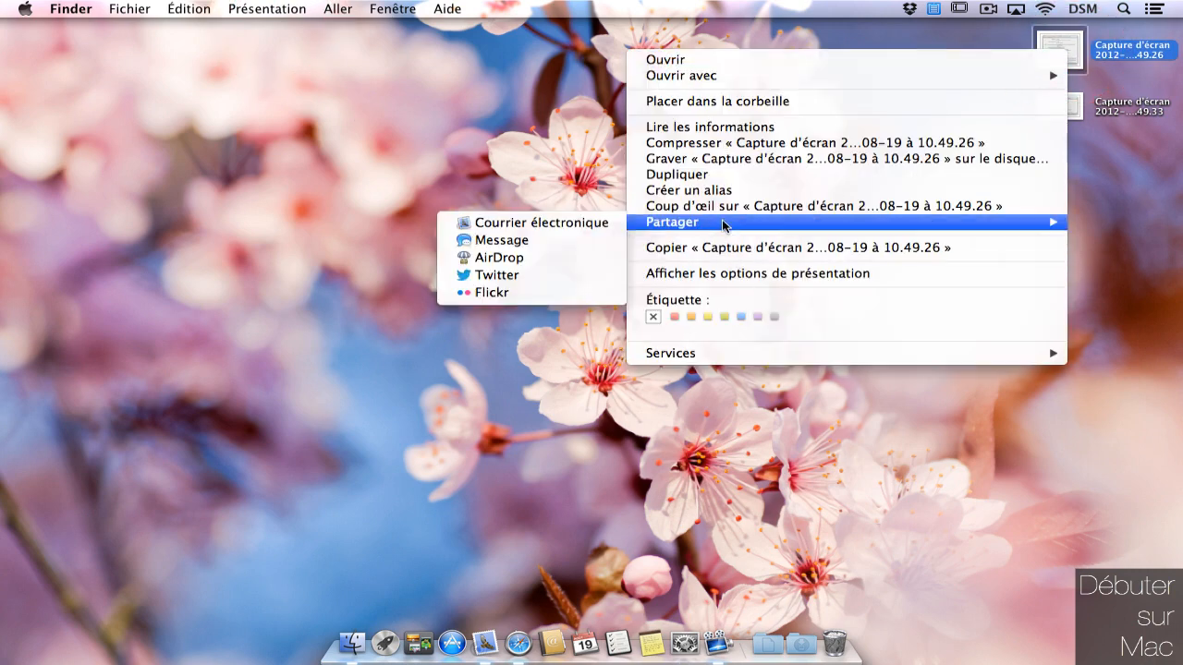
click(528, 274)
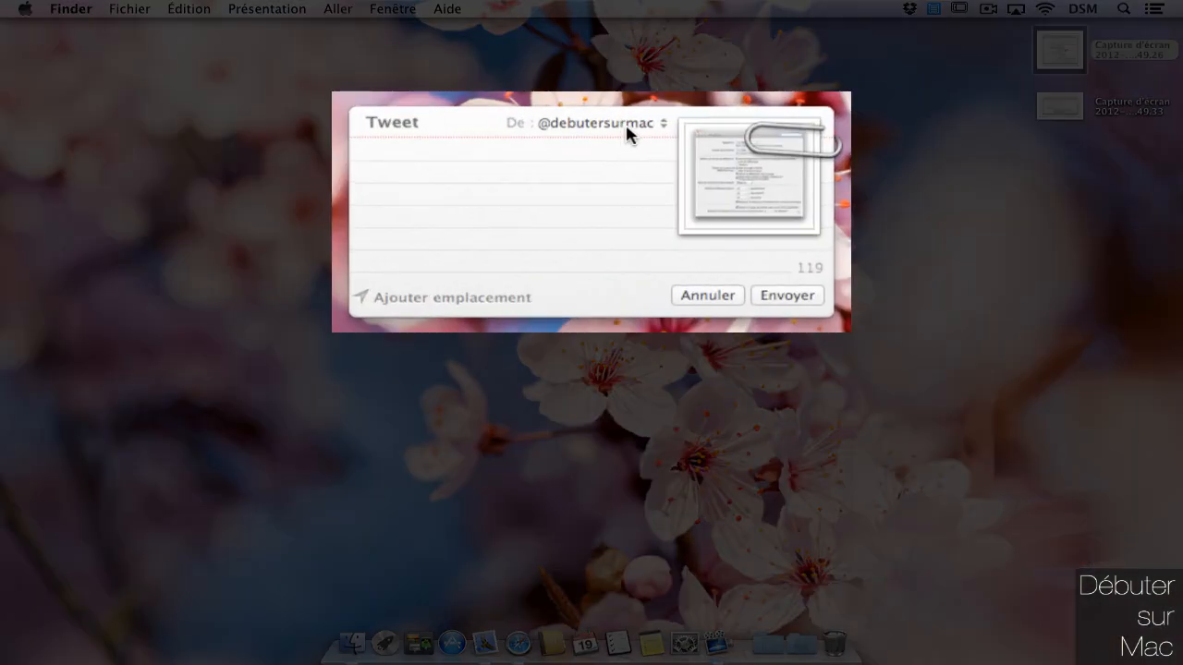
click(626, 127)
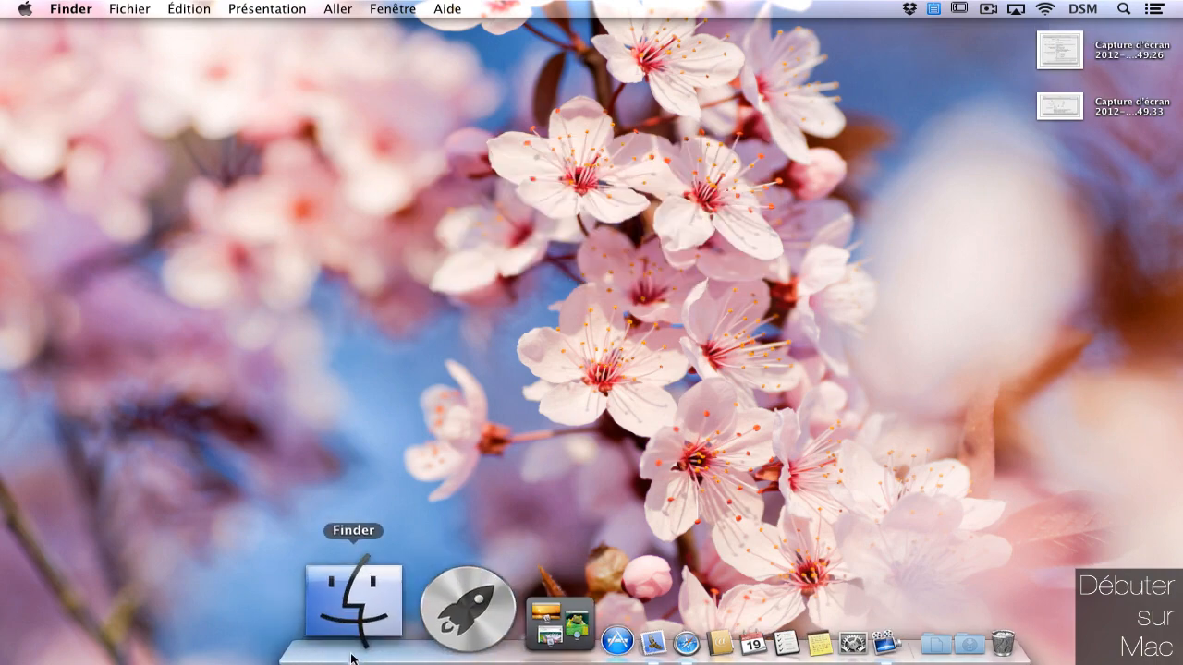
Open a Finder window, and check the sharing options in Safari for the Flickr photo page, including Twitter.
click(352, 655)
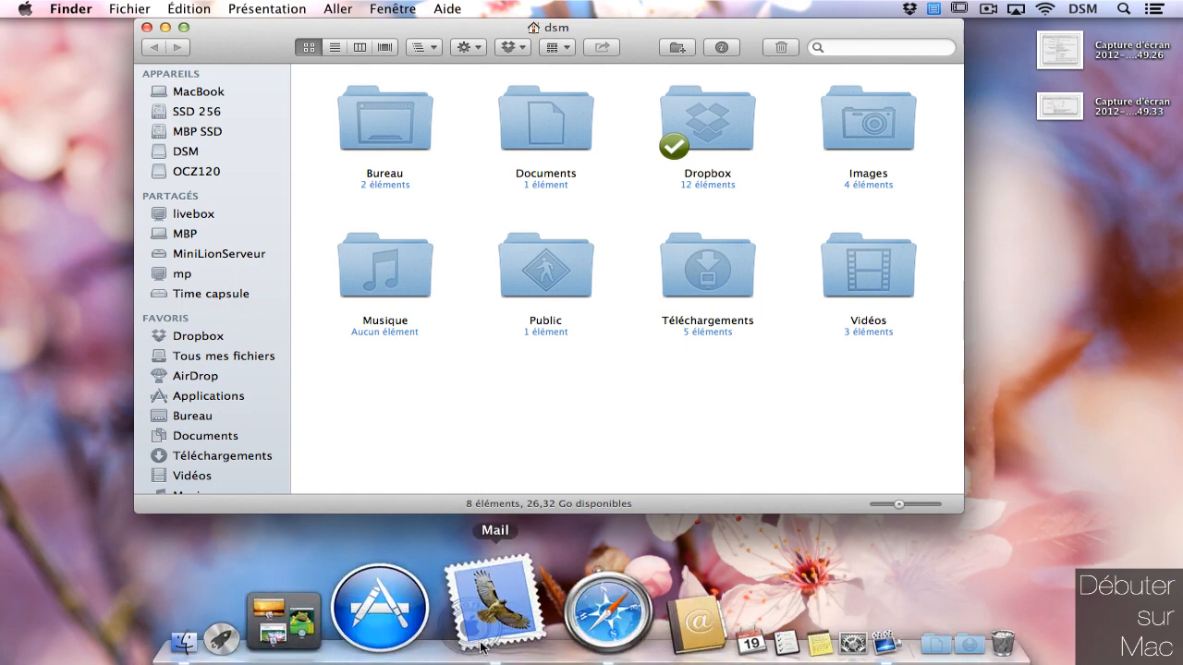
click(515, 652)
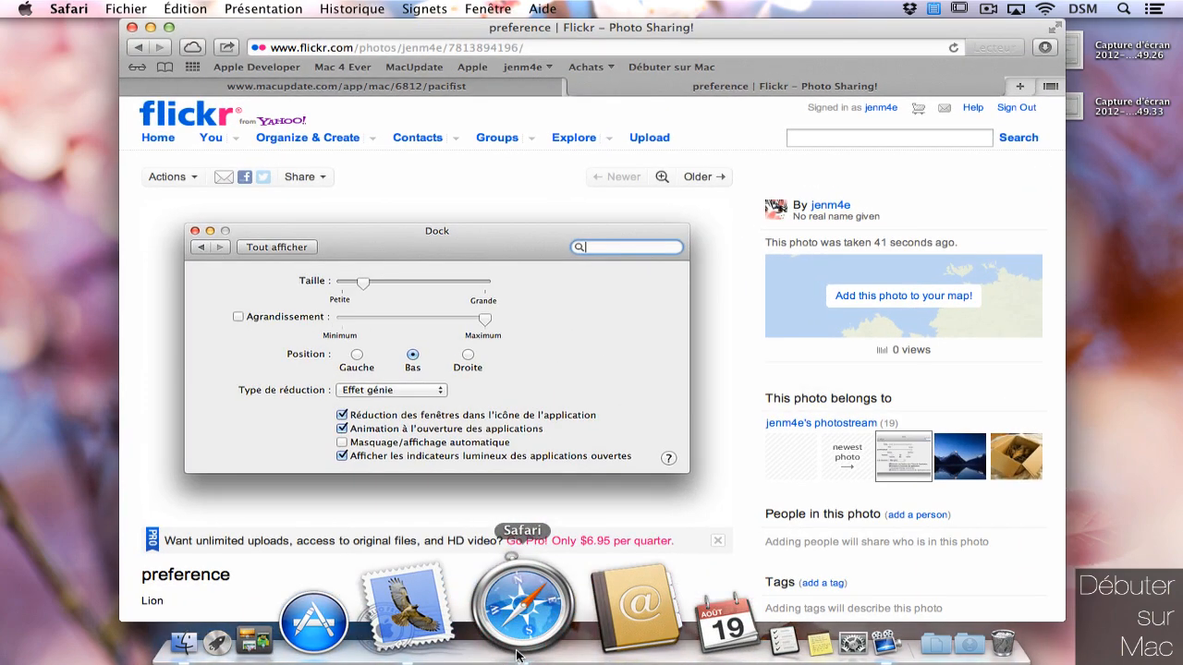
click(227, 47)
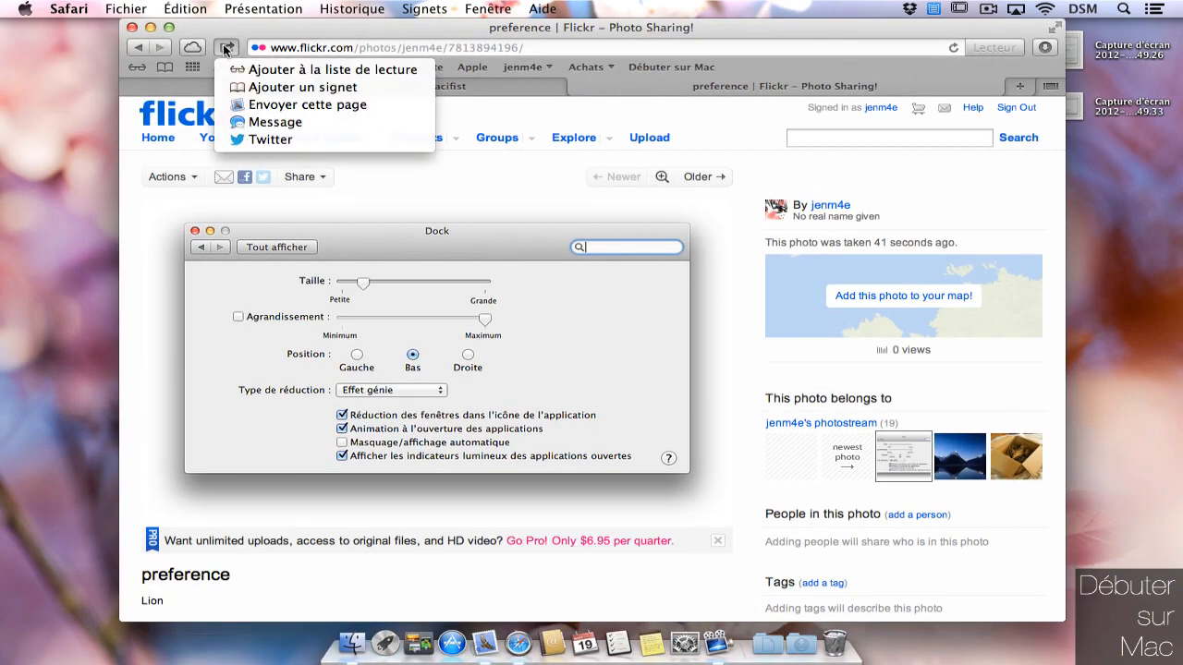
click(289, 139)
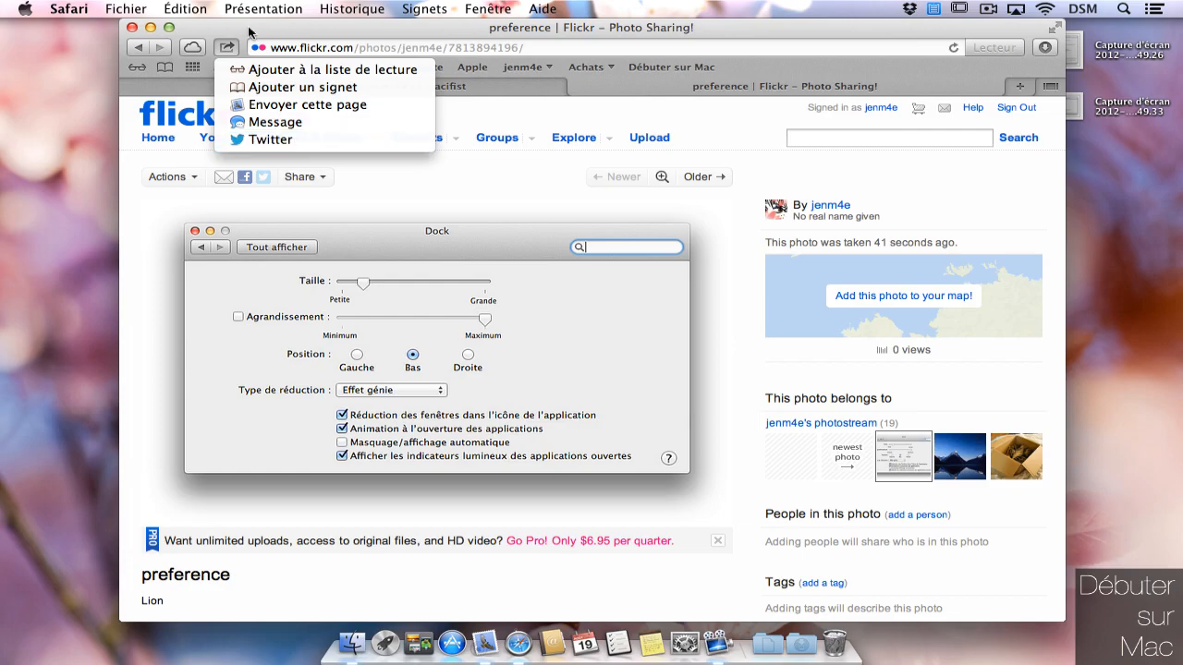